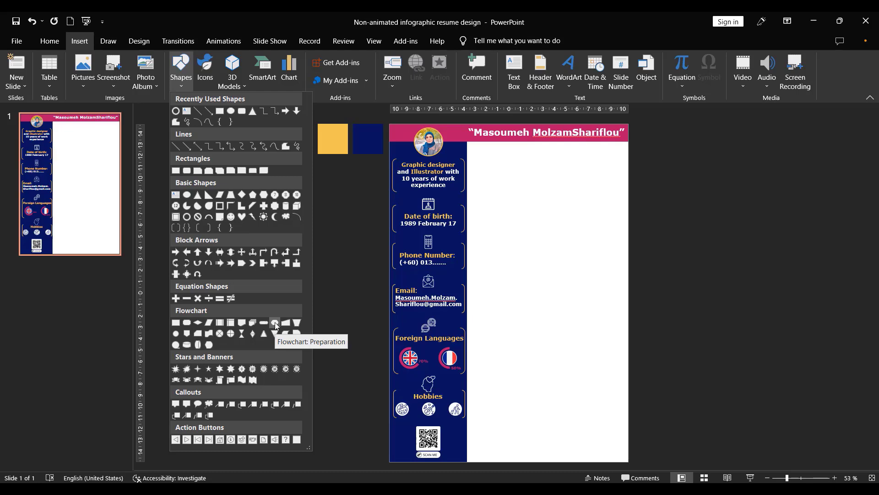
- Draw a circle about 1.52 cm wide in the white area's upper-left corner, just under the header band
click(230, 112)
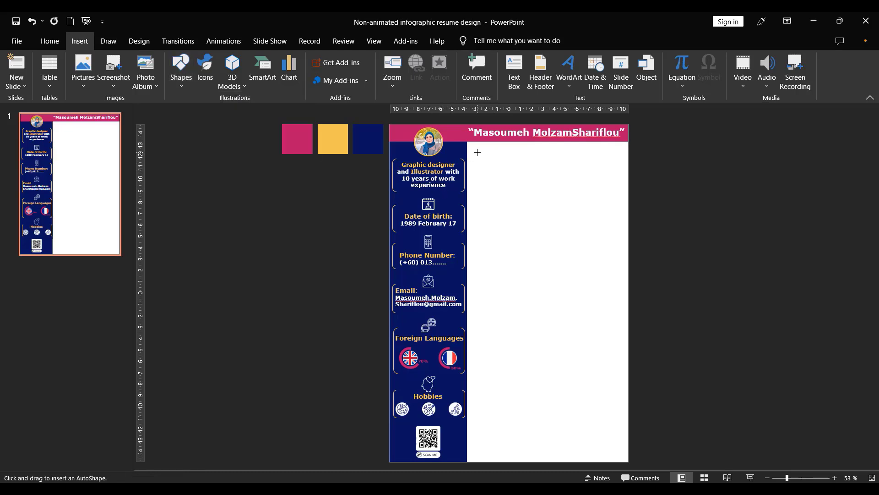
drag(477, 153, 496, 173)
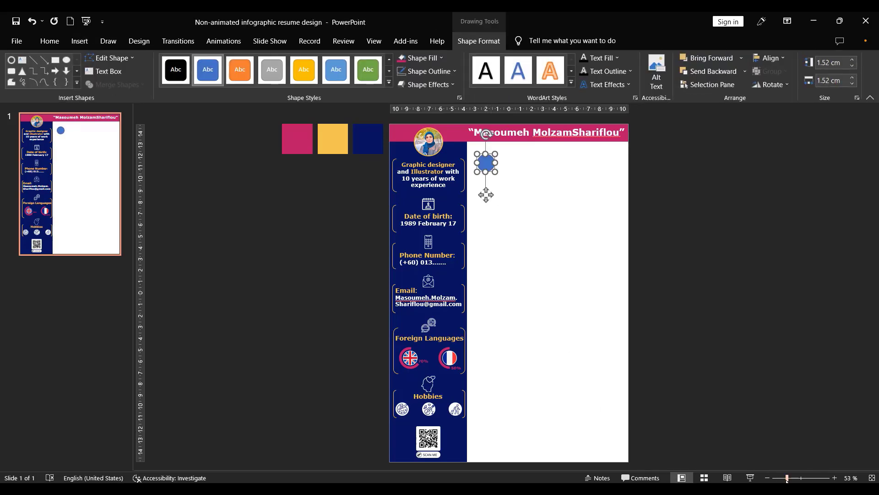
drag(787, 478, 801, 478)
drag(541, 196, 534, 183)
- Remove the circle's outline and fill it with the magenta of the colour palette
click(448, 72)
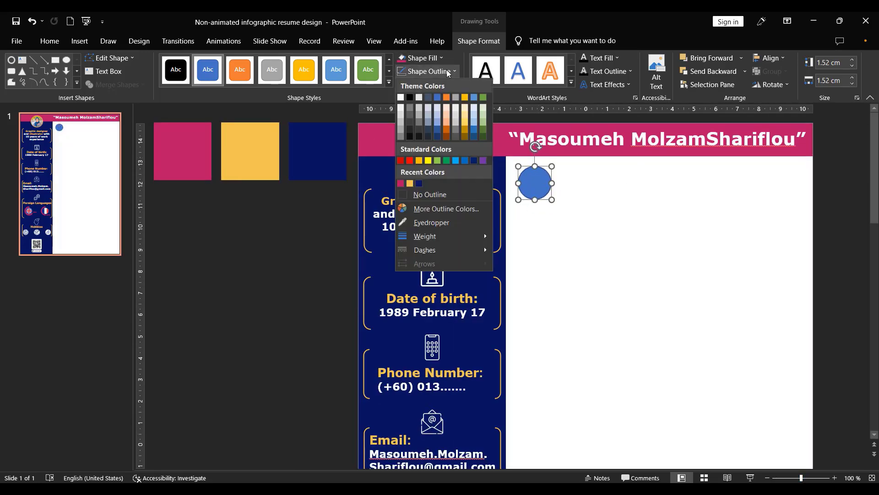
click(435, 195)
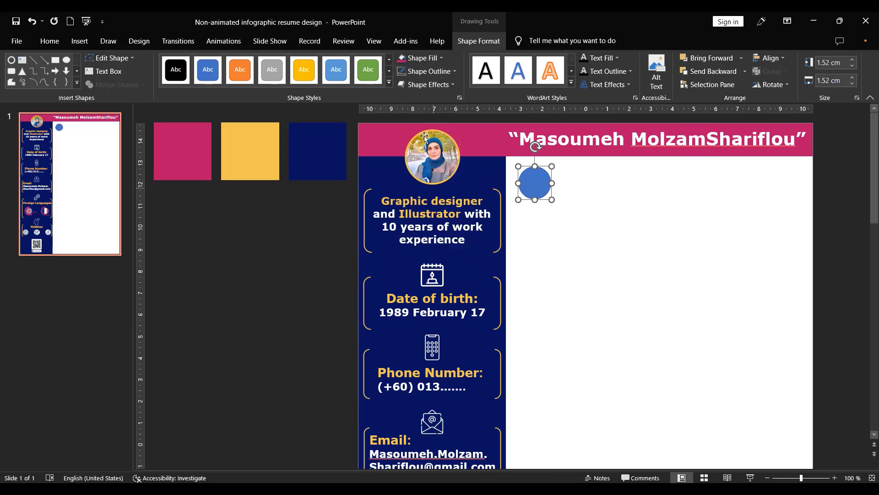
click(405, 58)
drag(536, 184, 530, 181)
click(191, 155)
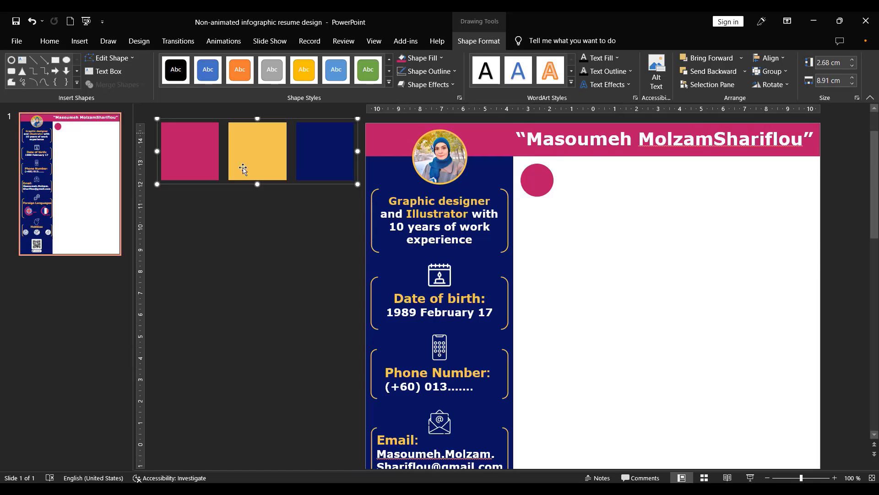
drag(261, 153, 249, 152)
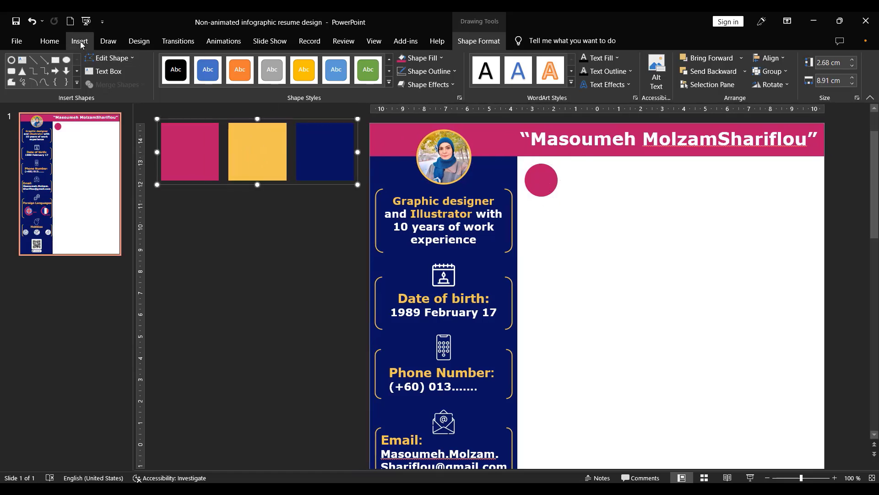
- Draw a bar with fully rounded ends beside the circle, about 11.8 cm wide and 1.05 cm high
click(80, 42)
click(179, 83)
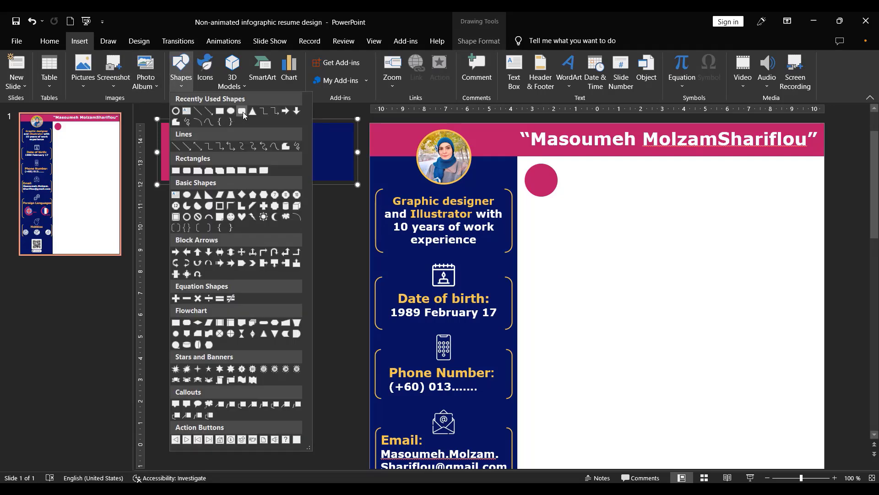
click(242, 111)
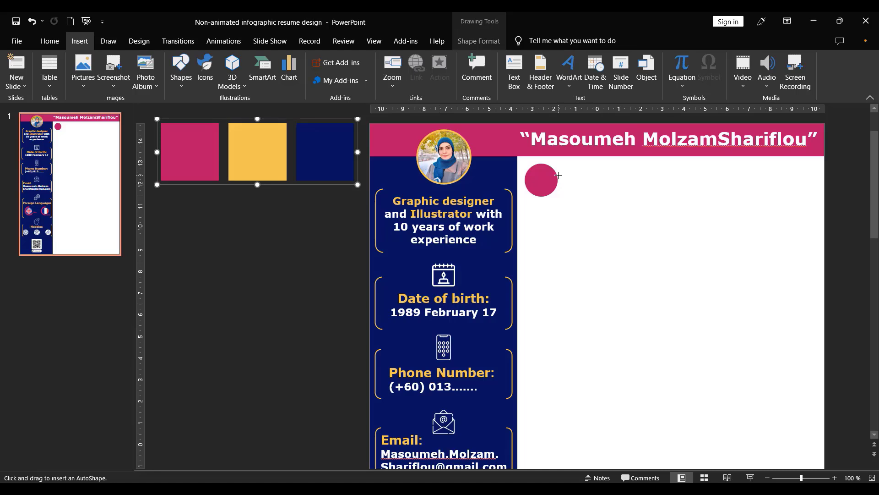
drag(554, 174, 814, 192)
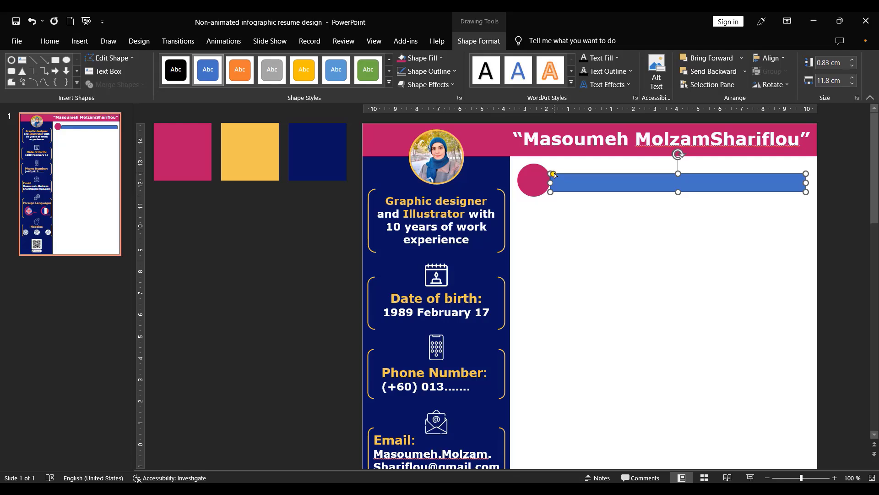
drag(553, 174, 612, 187)
drag(678, 191, 679, 197)
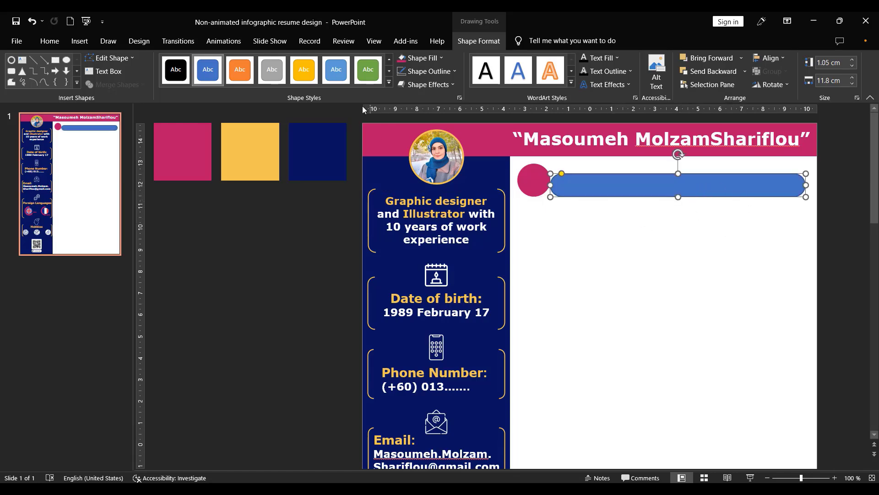
- Remove the rounded bar's outline and fill it with the same magenta as the circle
click(429, 71)
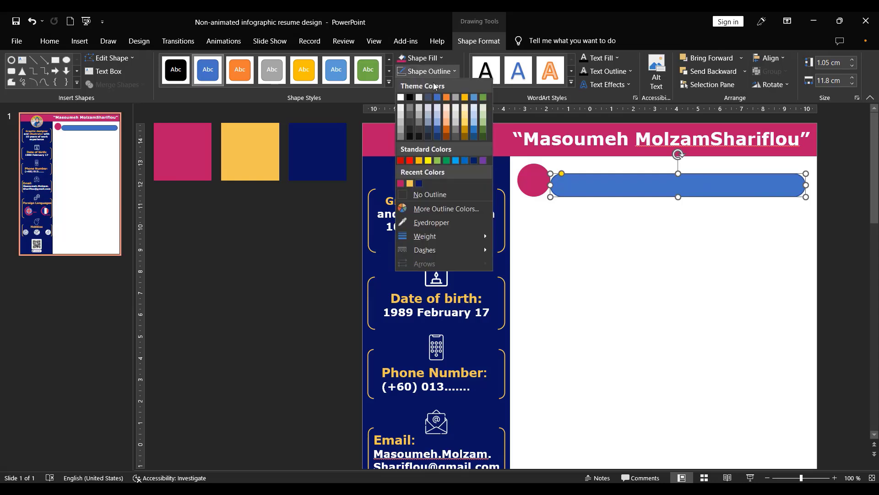
click(435, 194)
click(401, 57)
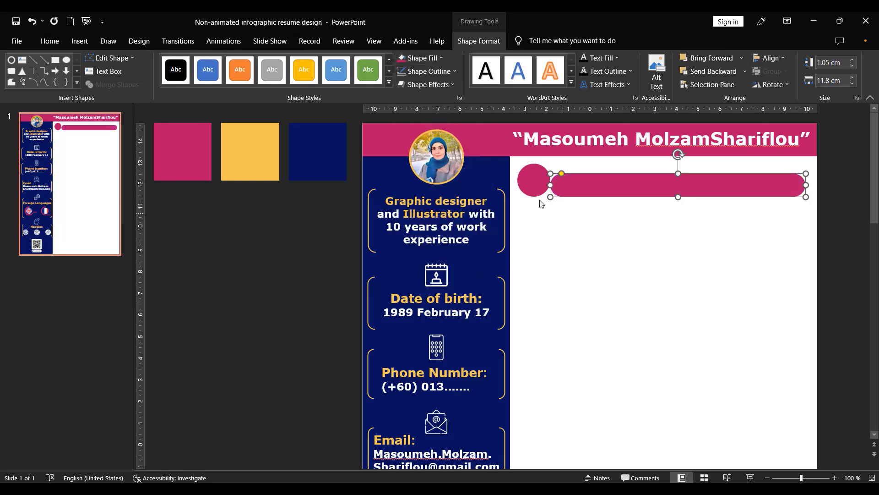
- Enlarge the circle to about 1.78 cm and align the circle and the bar on their middles
click(539, 185)
mouse_move(552, 197)
mouse_down()
mouse_move(556, 203)
mouse_move(541, 187)
mouse_up()
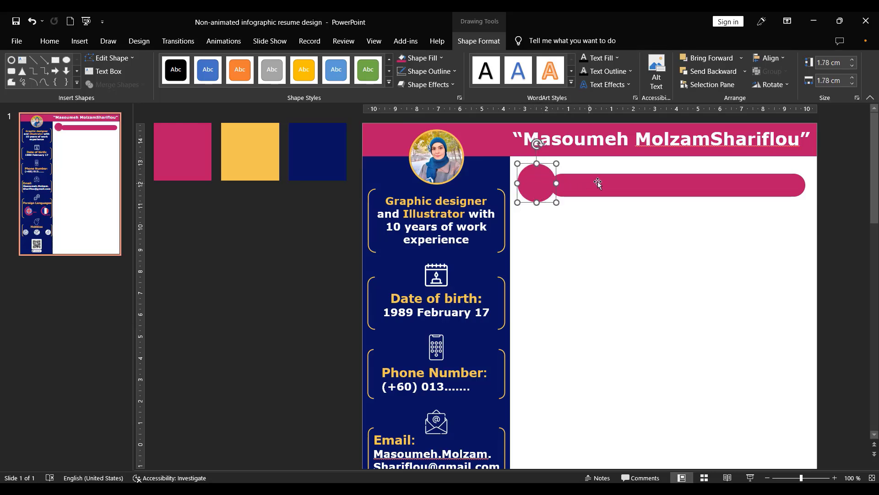
shift+click(618, 186)
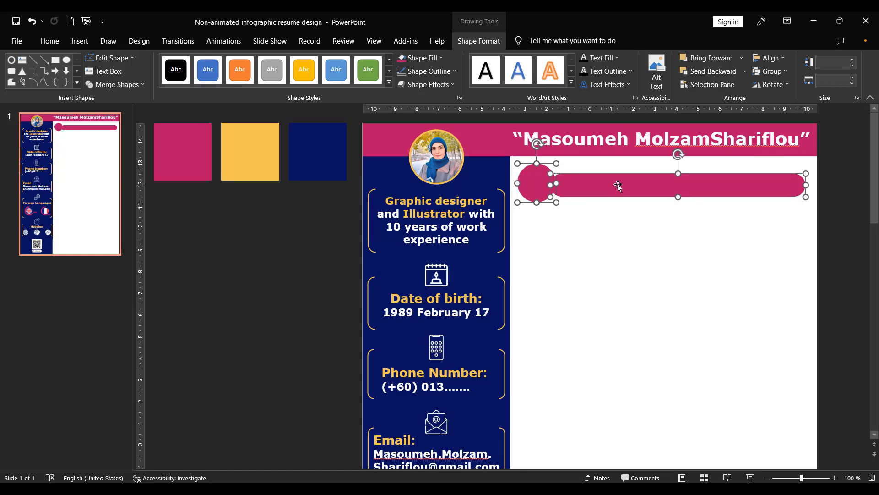
click(774, 58)
click(806, 127)
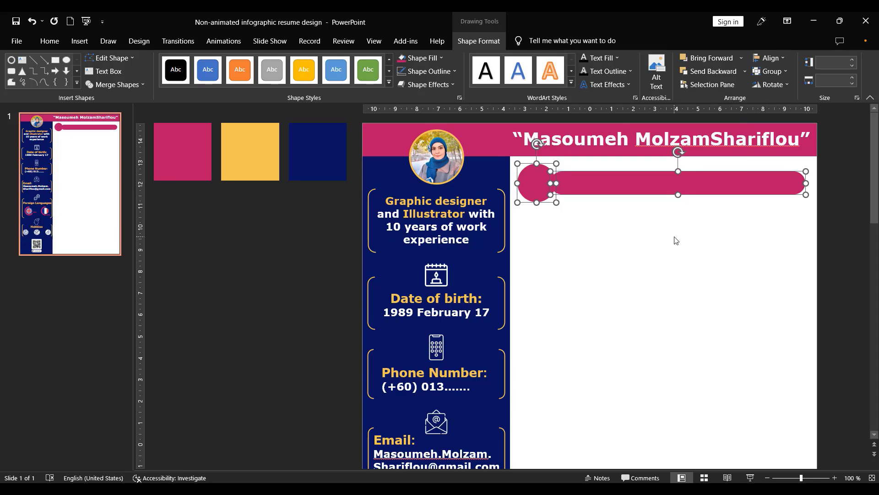
- Shift the rounded bar slightly left so that it overlaps the circle's right edge
click(629, 245)
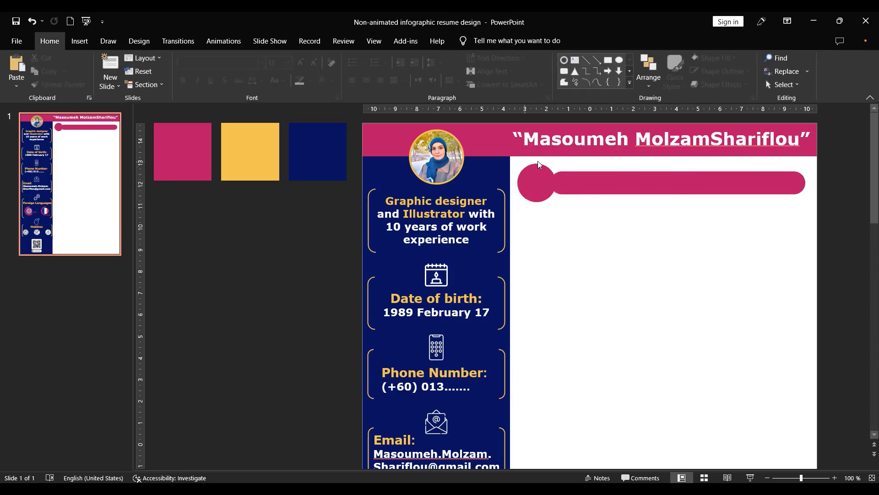
click(581, 181)
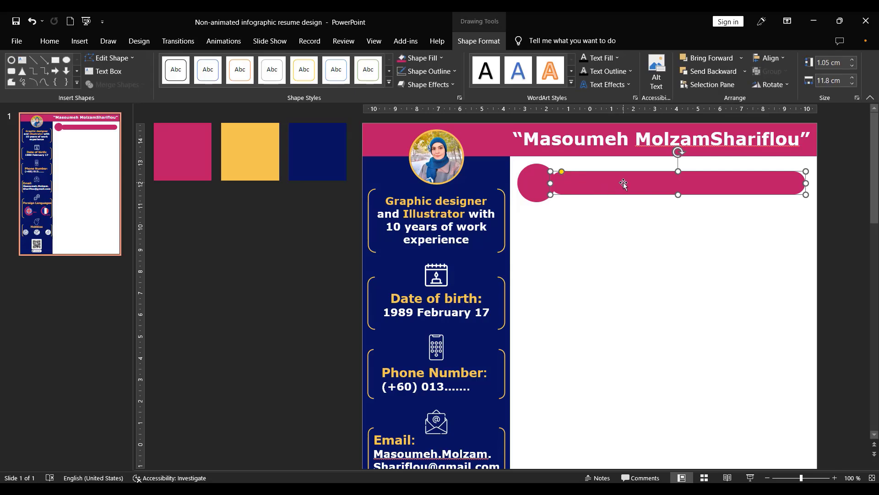
drag(623, 182, 614, 183)
click(562, 246)
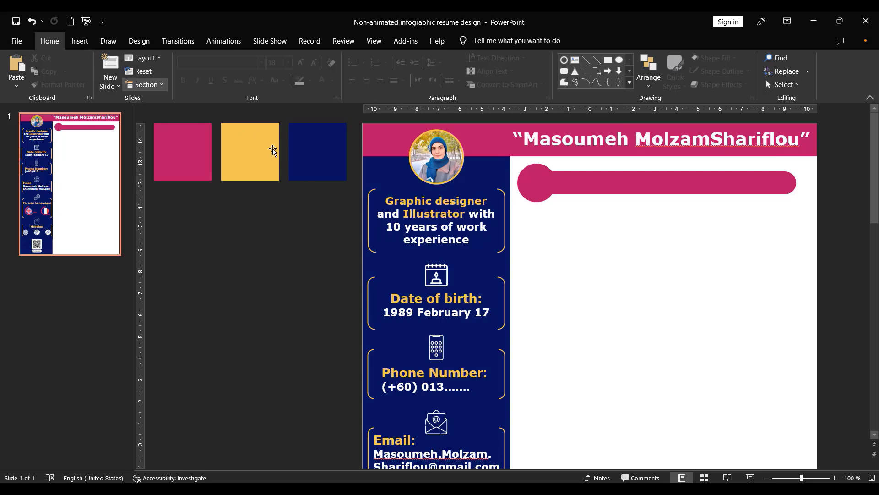
- Insert the mortarboard picture from the DATA Resume folder, shrink it and place it inside the magenta circle
click(80, 40)
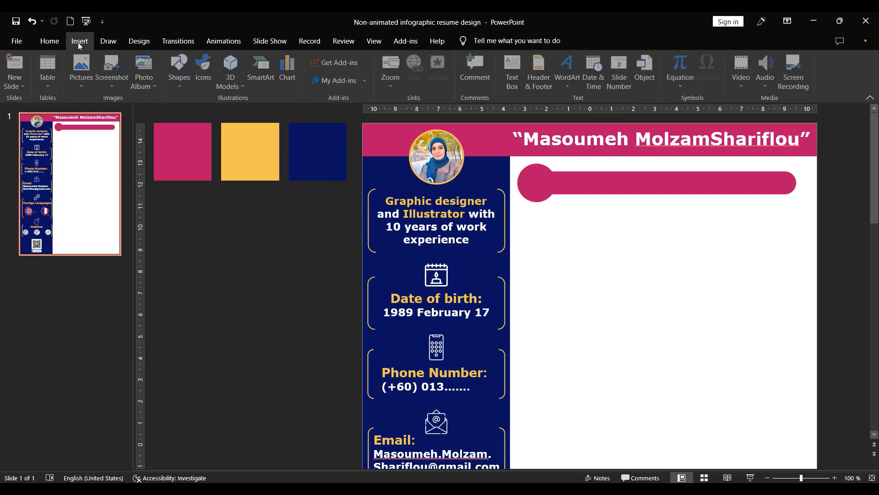
click(83, 69)
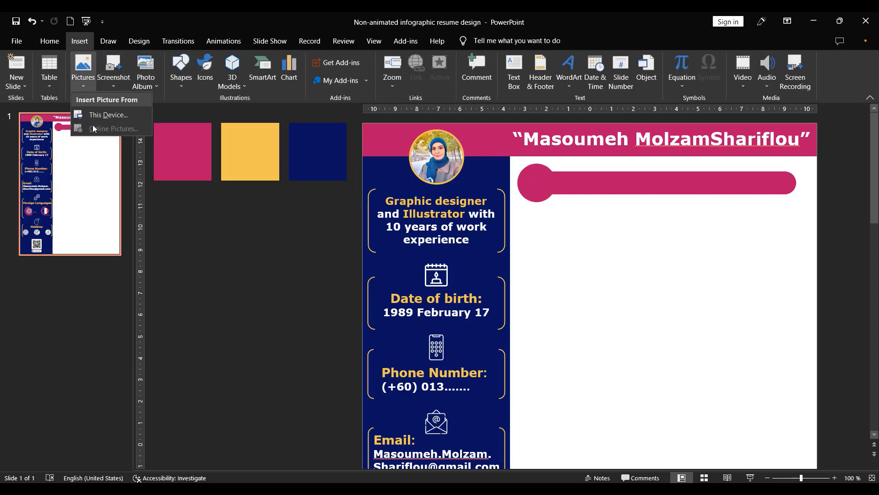
click(103, 114)
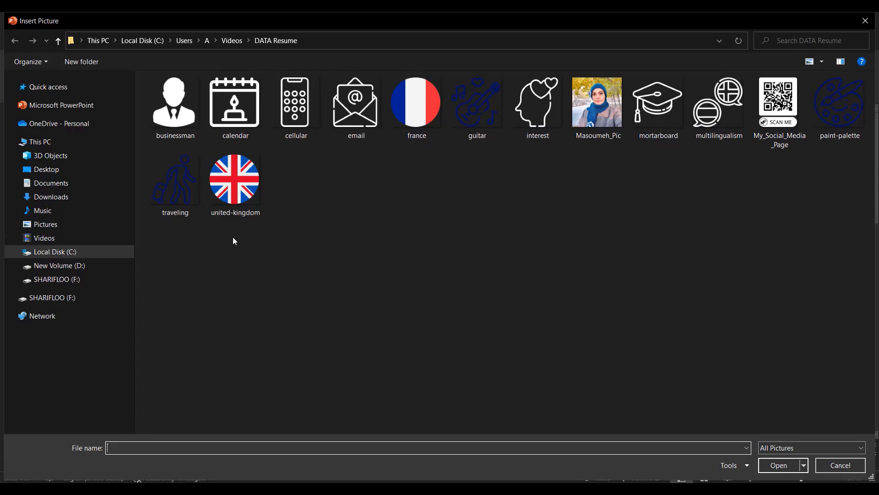
double_click(656, 105)
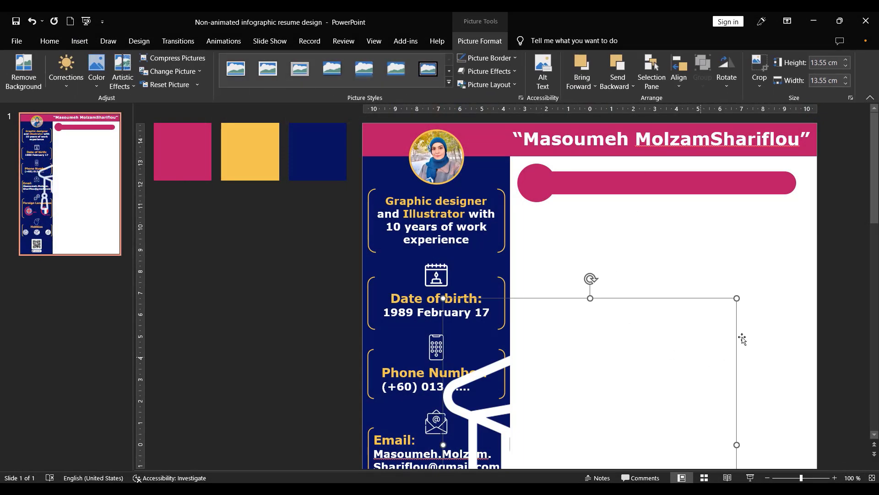
drag(737, 297, 620, 403)
drag(513, 437, 607, 187)
- Add the heading "Education" in a text box on the magenta bar, at font size 20 and vertically centred on it
mouse_move(726, 340)
mouse_down()
mouse_move(597, 192)
mouse_move(540, 187)
mouse_move(552, 198)
mouse_move(541, 182)
mouse_move(793, 195)
mouse_up()
click(80, 41)
click(520, 74)
text(E)
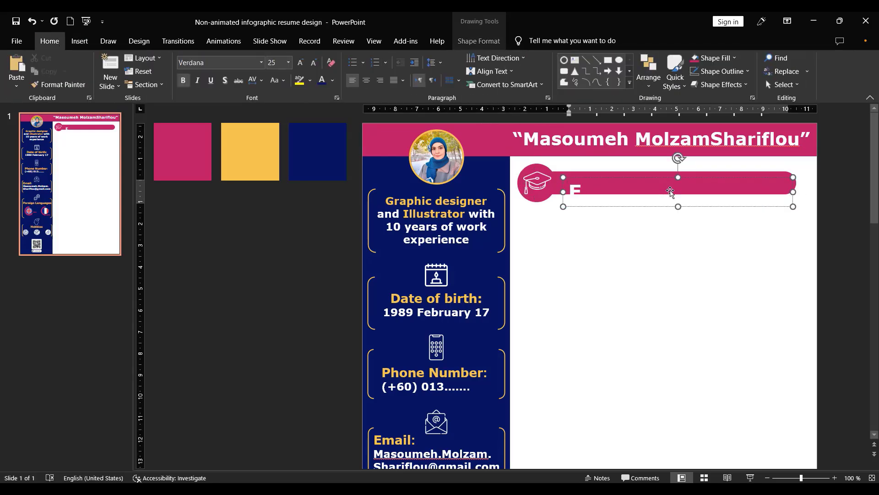
text(ducation)
key(ctrl+a)
click(314, 63)
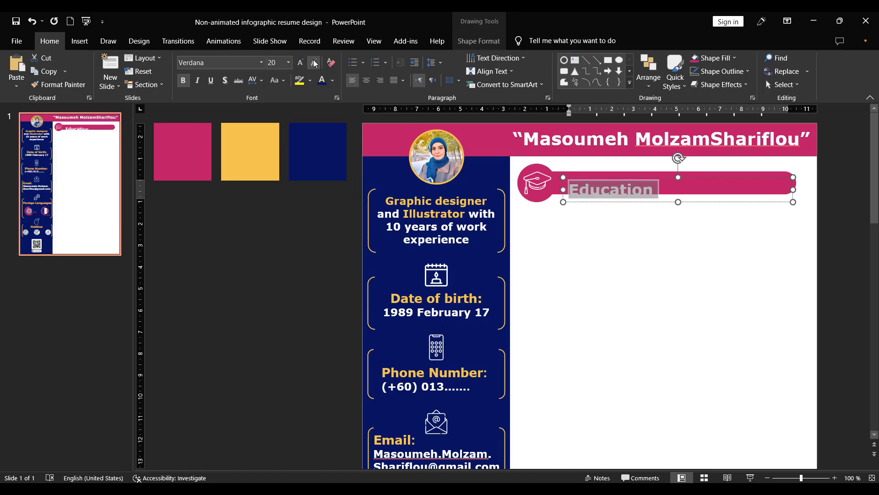
drag(715, 204, 707, 195)
click(738, 356)
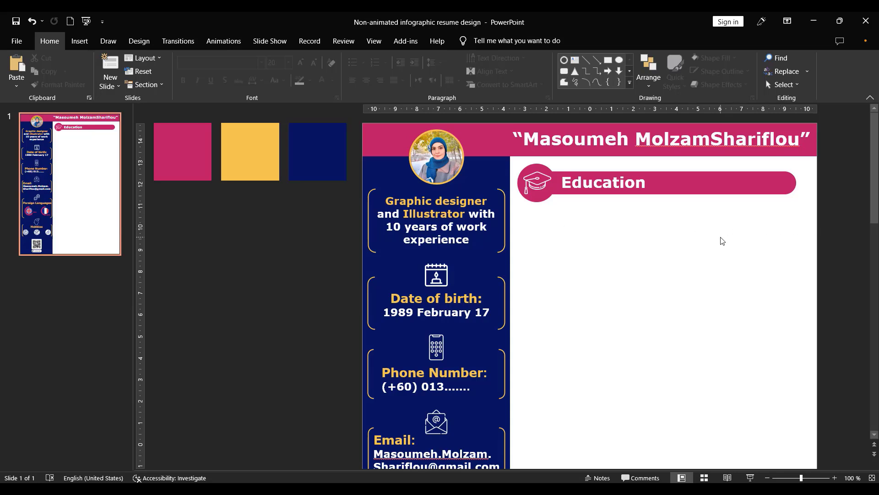
- Draw a hollow circle about 3.41 cm wide below the Education heading and thin its ring
click(79, 40)
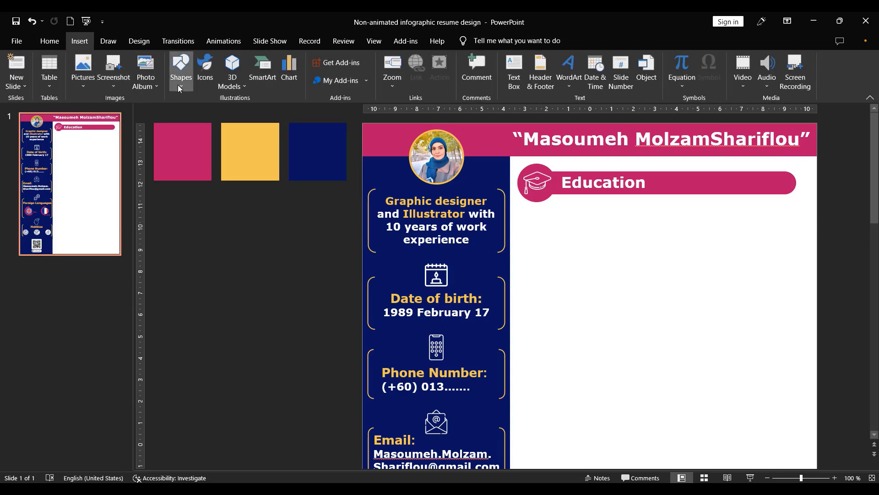
click(181, 68)
click(187, 221)
drag(540, 220, 596, 293)
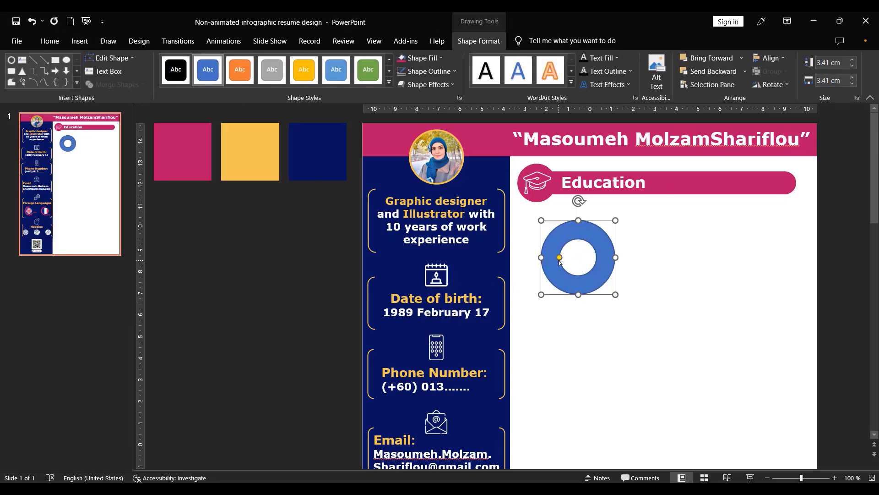
drag(559, 257, 544, 258)
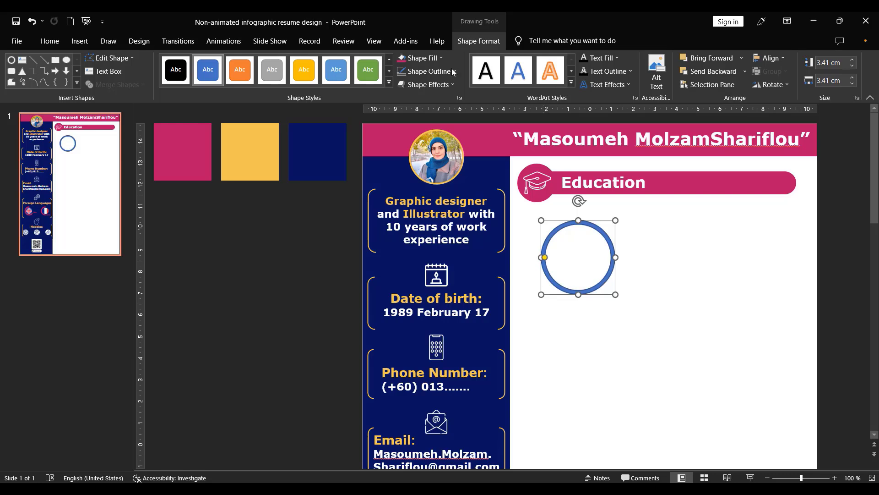
- Fill the ring with dark blue and no outline, and shrink it to about 1.4 cm just below the Education bar
click(452, 71)
click(447, 194)
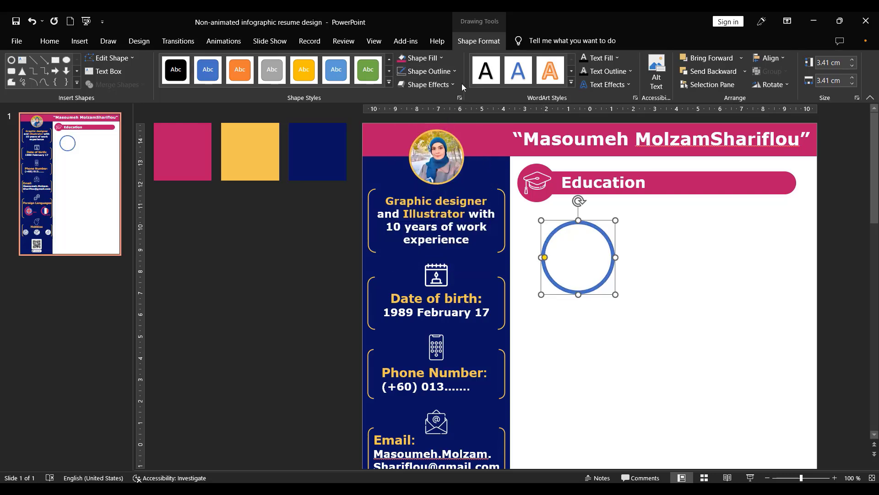
click(421, 58)
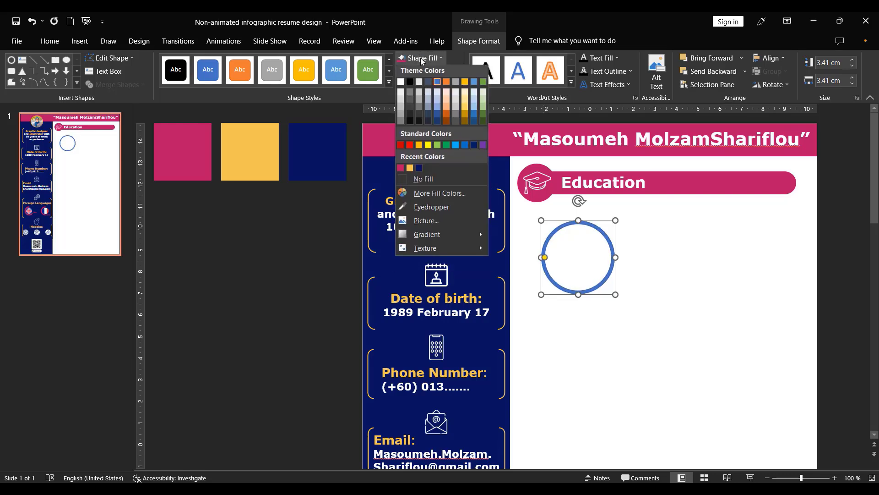
click(419, 170)
drag(611, 228, 574, 225)
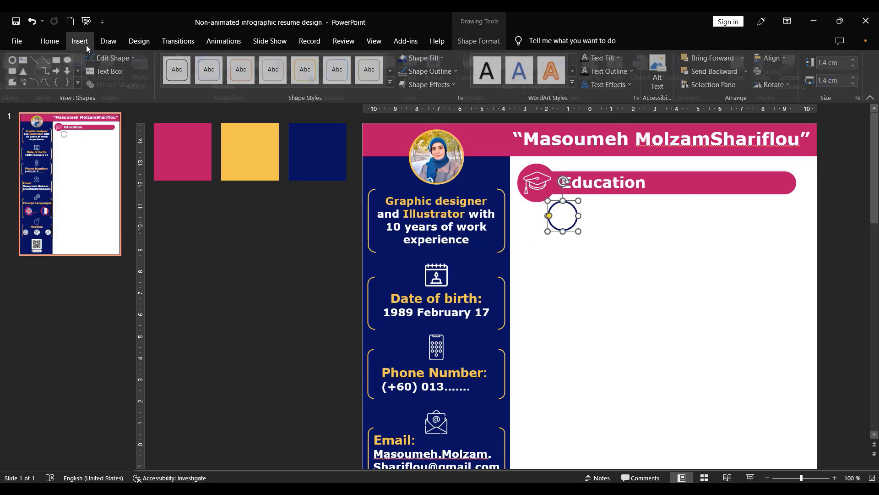
- Add a text box reading "2012" below the ring and colour its text dark blue
click(79, 41)
click(514, 73)
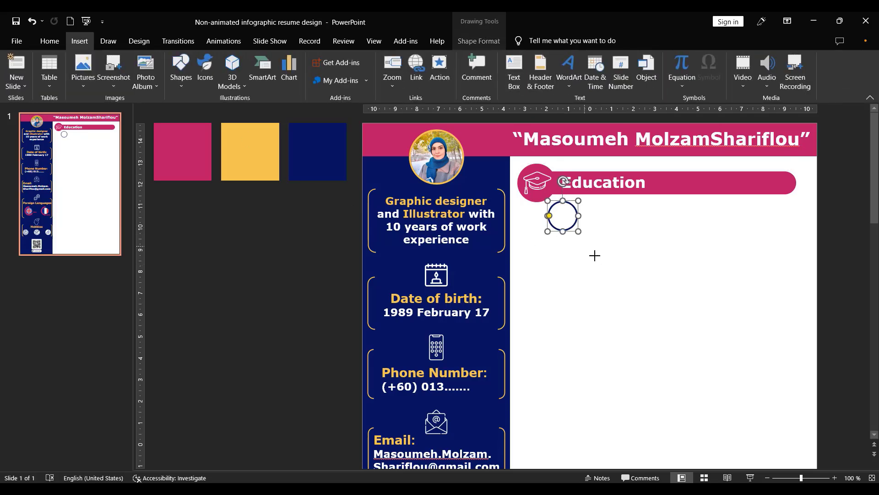
drag(586, 248, 632, 276)
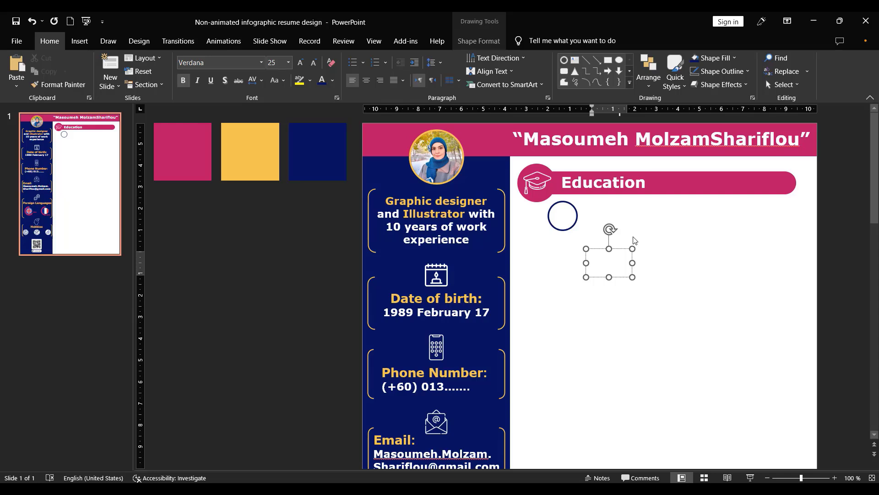
key(Return)
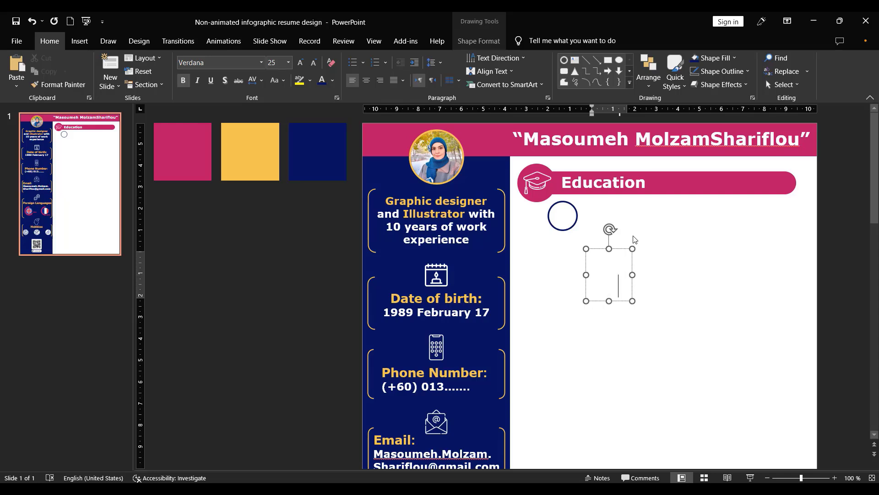
key(ctrl+a)
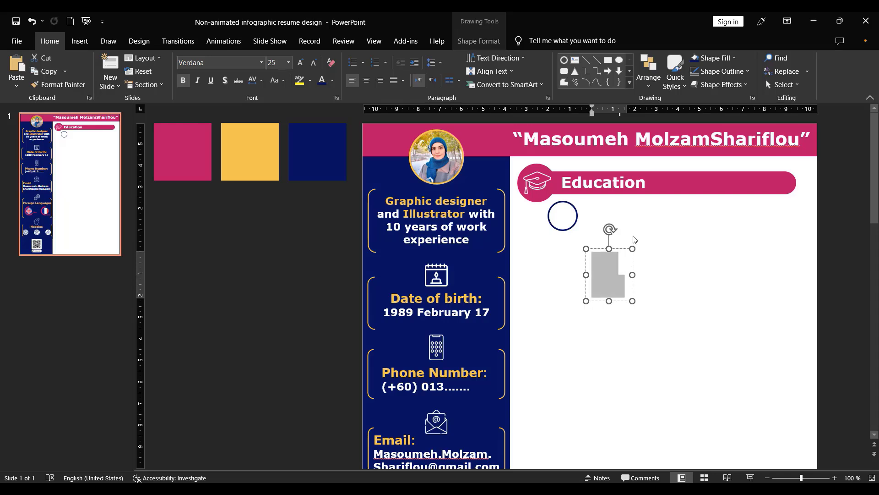
click(321, 80)
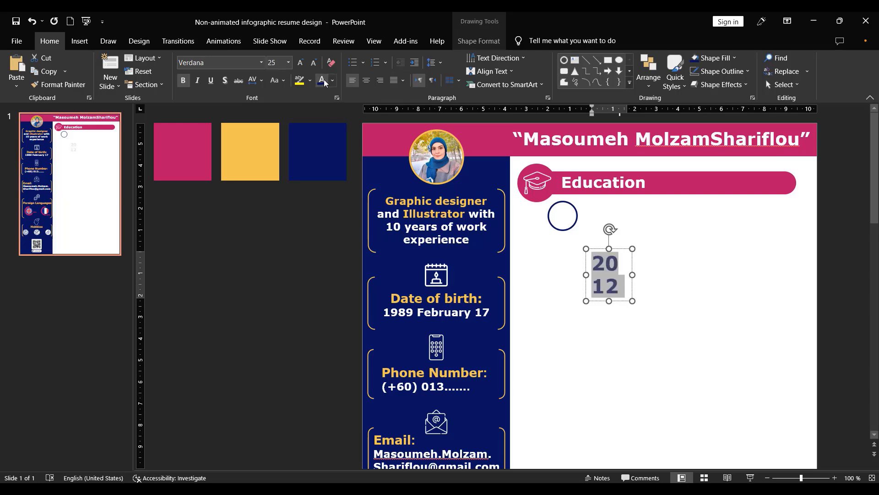
- Reduce the 2012 text to font size 12 and centre it inside the dark blue ring
click(314, 63)
click(314, 63)
click(314, 62)
click(313, 62)
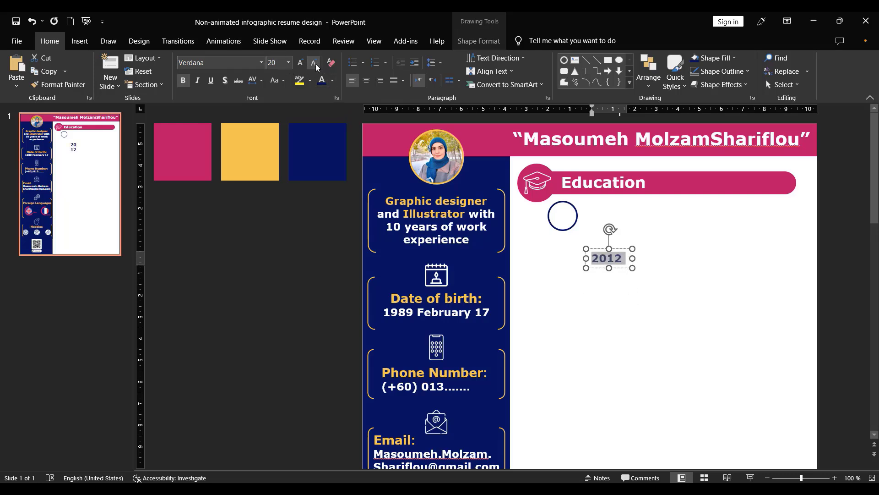
click(314, 63)
click(314, 62)
drag(607, 261, 586, 221)
key(Escape)
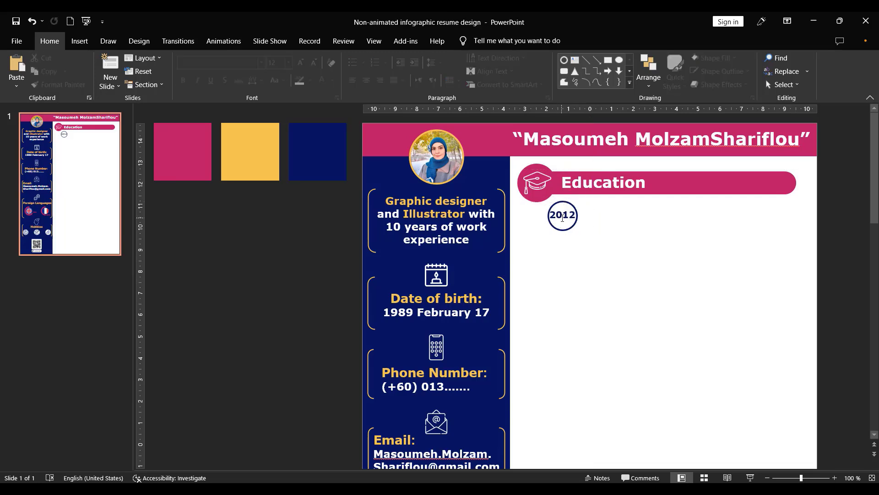
- Group the 2012 text with its ring and place a duplicate of the group level with it on its right
click(565, 214)
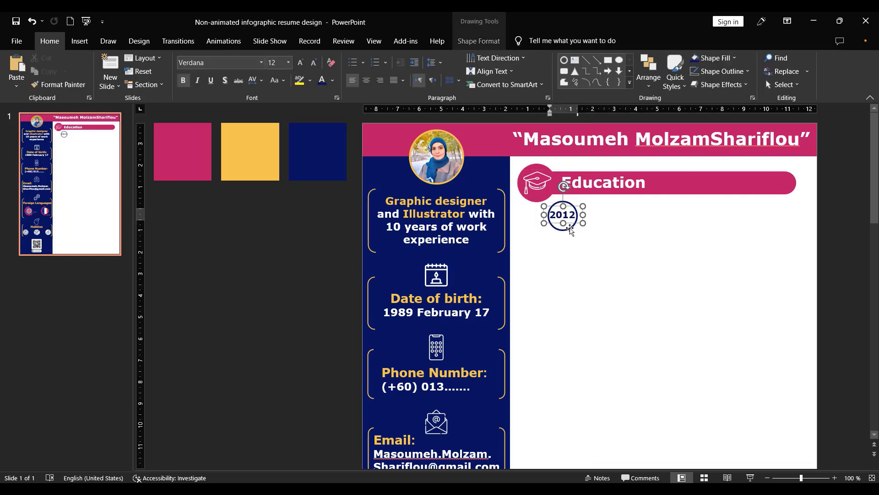
shift+click(570, 228)
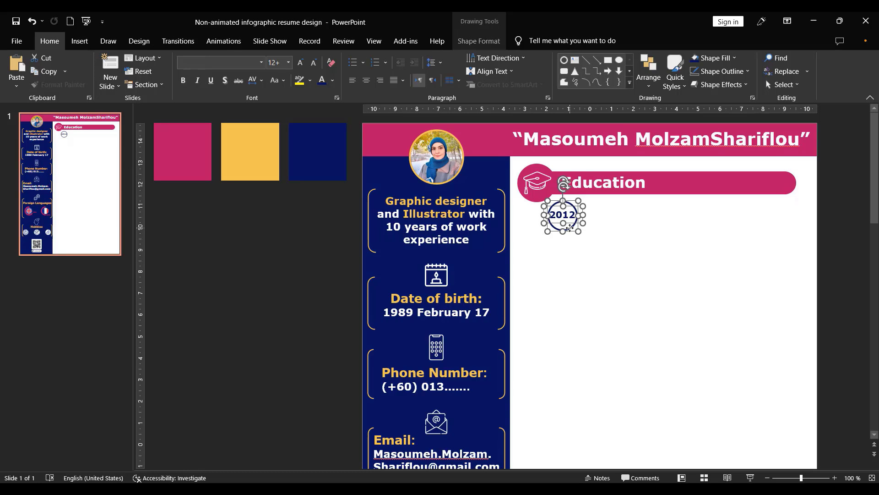
key(ctrl+g)
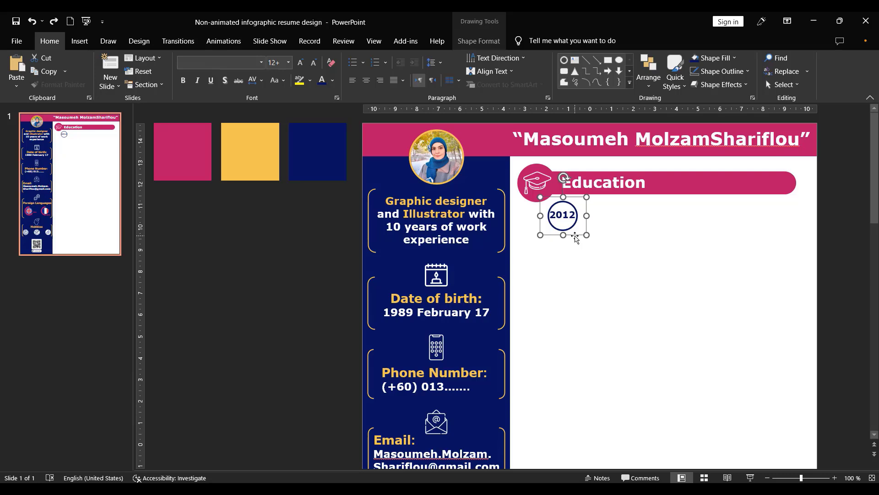
drag(576, 237, 647, 234)
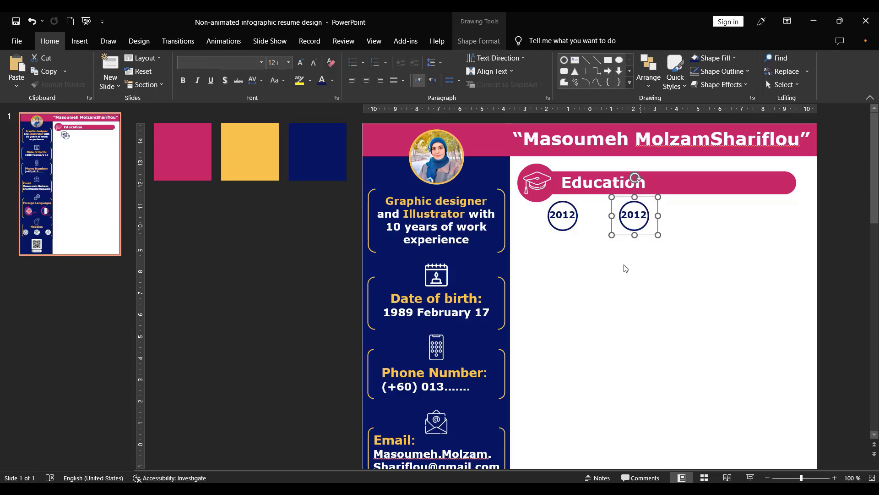
- Draw a horizontal straight line about 1.73 cm long between the two year rings
click(79, 41)
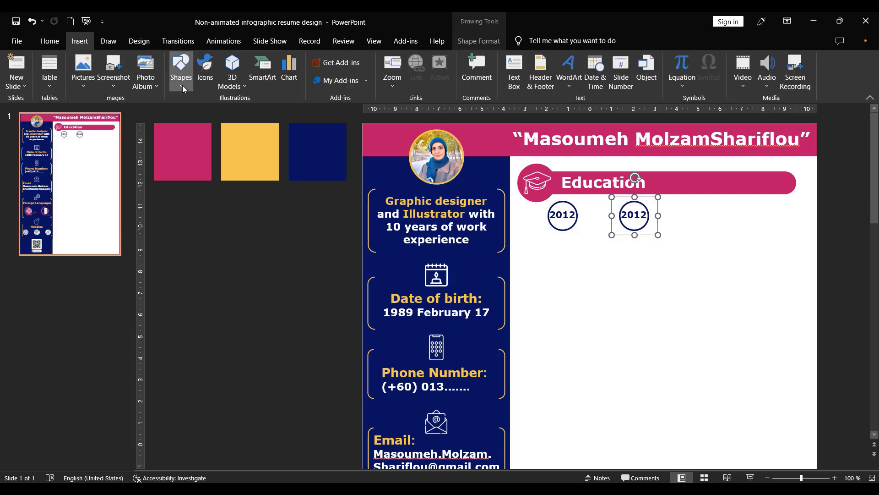
click(182, 85)
click(201, 115)
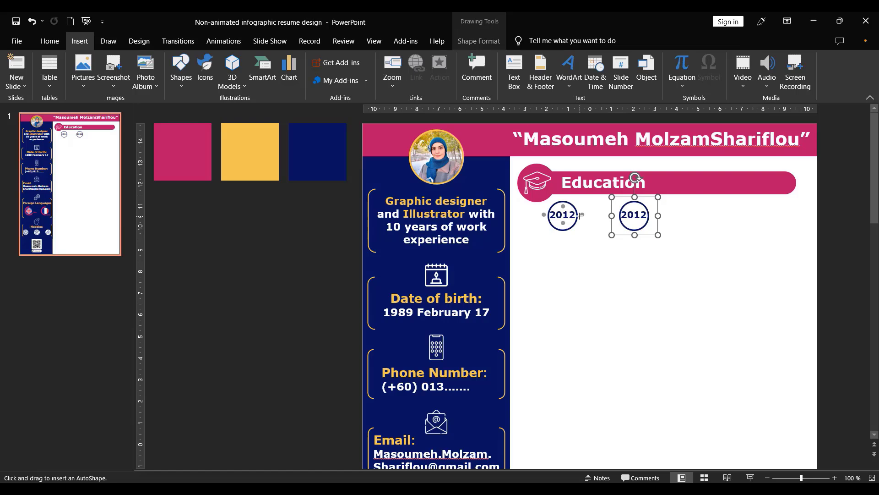
drag(576, 214, 620, 214)
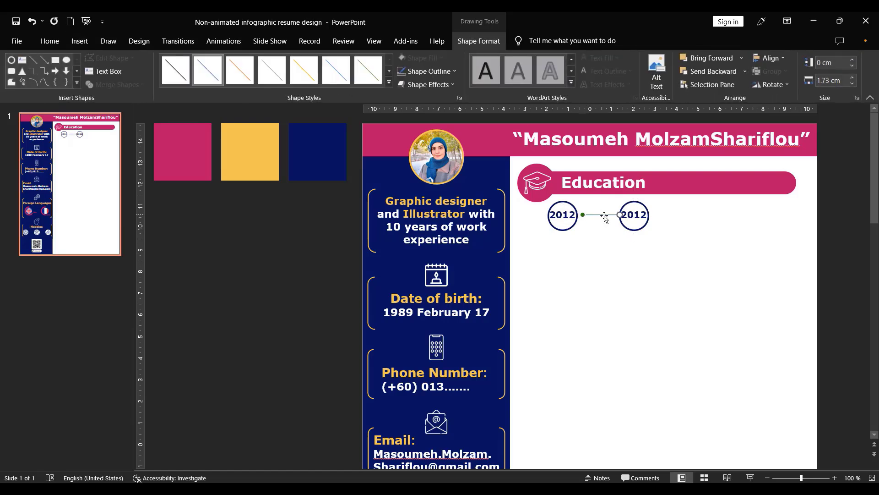
- Give the connecting line a yellow outline and a thicker weight
click(444, 71)
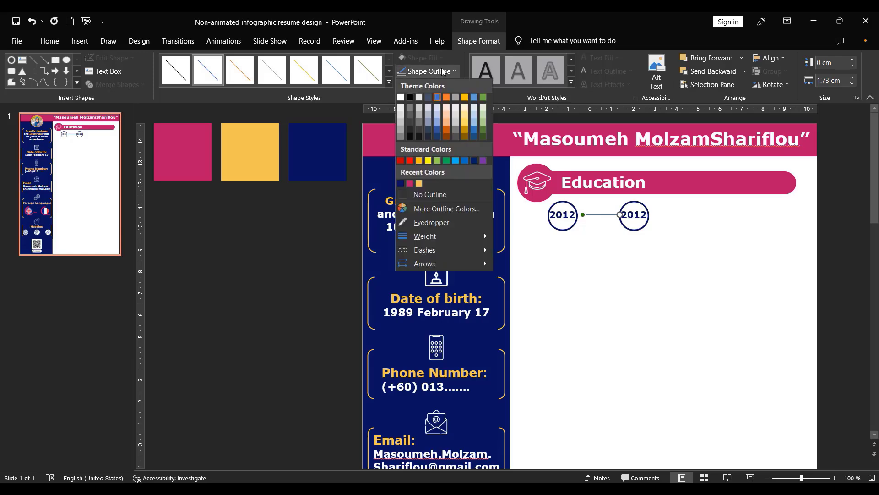
click(419, 183)
click(430, 70)
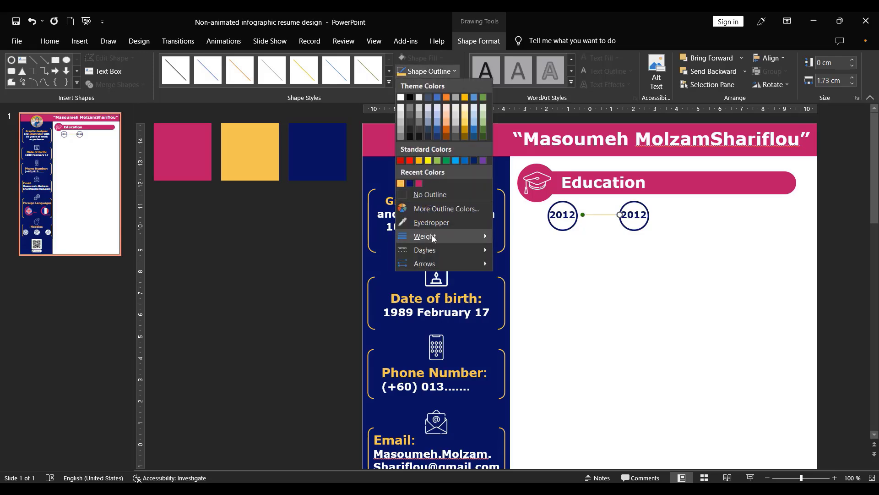
click(522, 311)
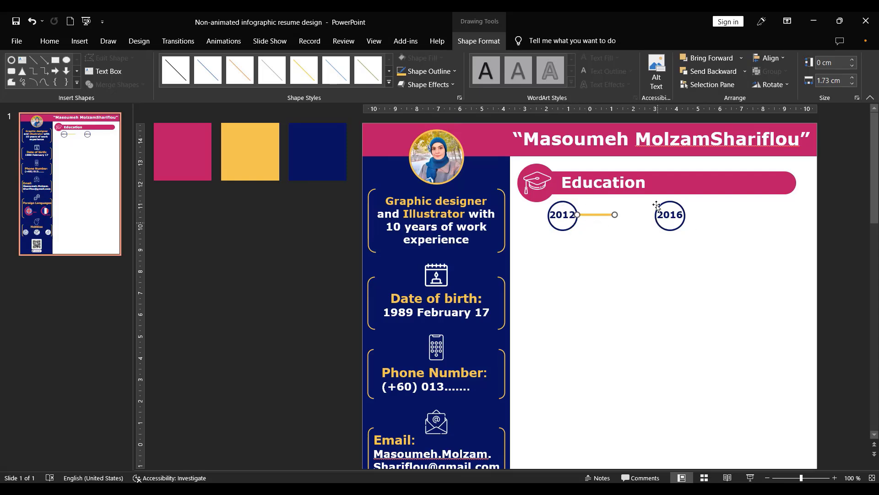
- Extend the yellow line to meet the 2016 ring and send it to the back
drag(614, 214, 652, 215)
click(620, 248)
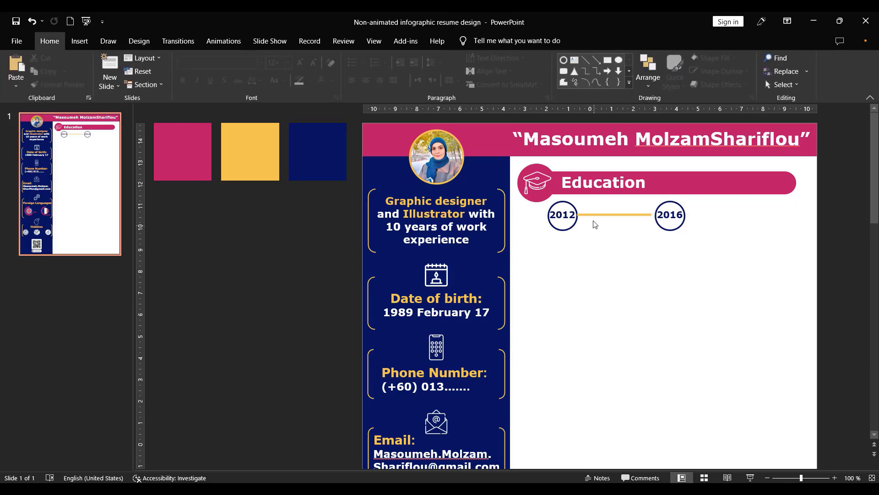
click(597, 215)
right_click(600, 216)
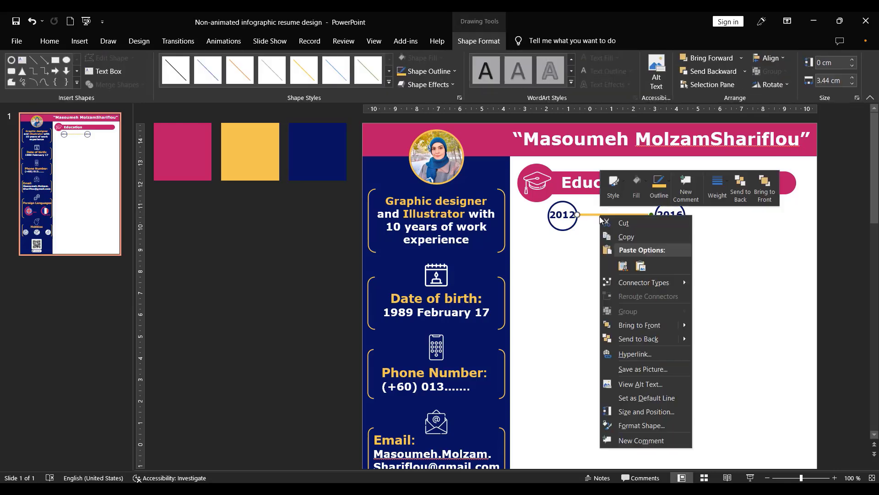
click(624, 339)
click(575, 234)
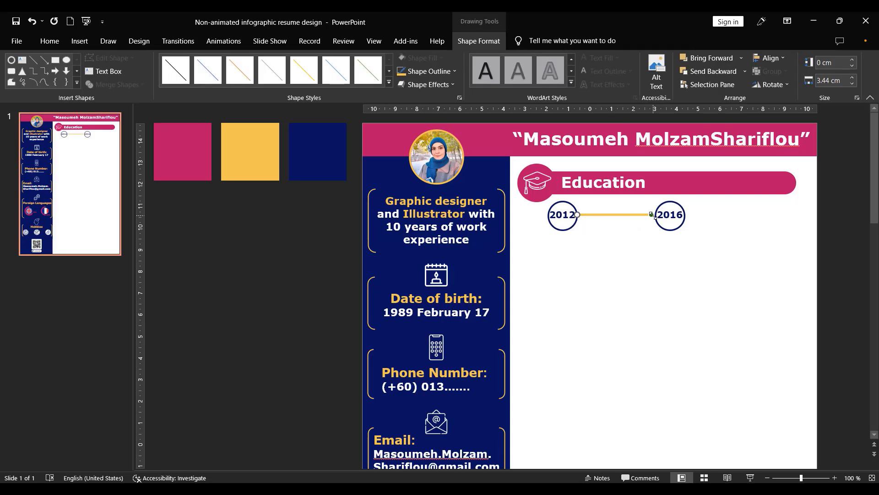
drag(651, 214, 655, 214)
click(661, 309)
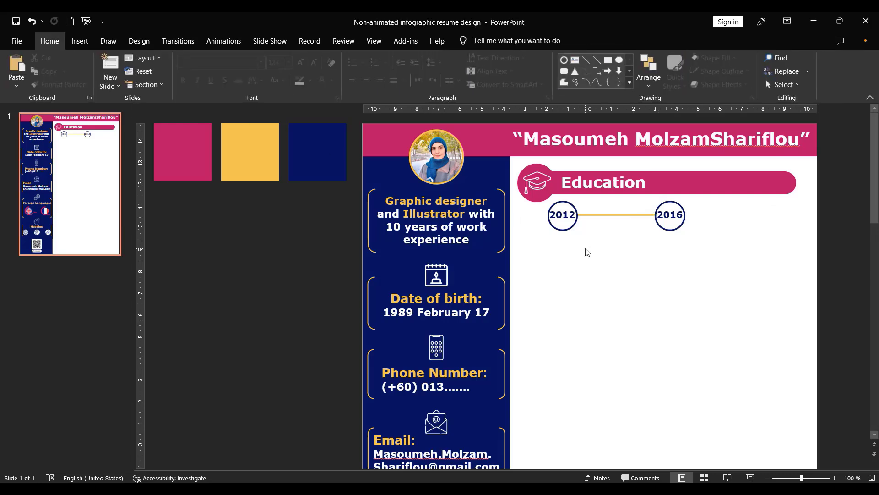
- Add a text box reading "Bachelor Of Arts" below the 2012–2016 timeline
click(79, 41)
click(514, 73)
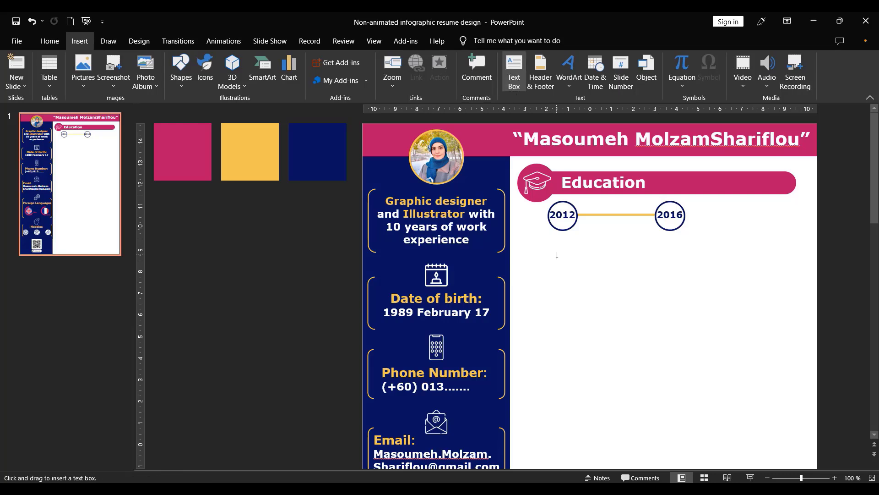
drag(552, 249, 675, 288)
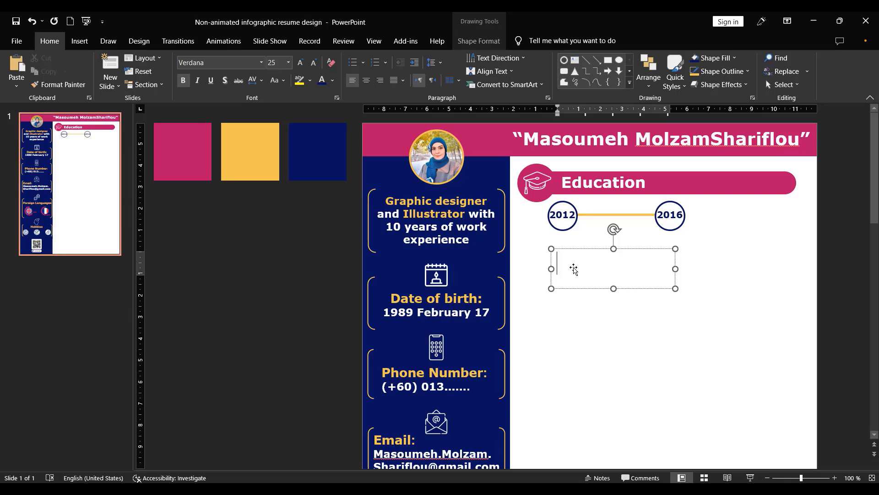
key(BackSpace)
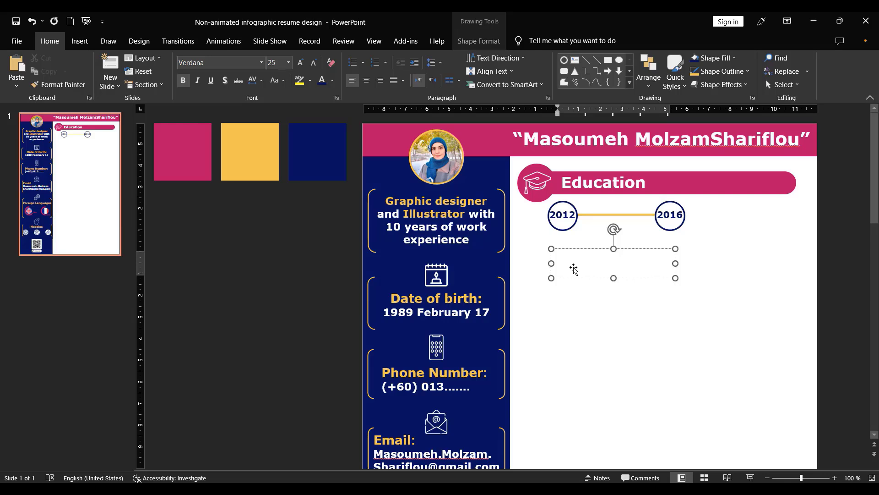
text(Bachelo)
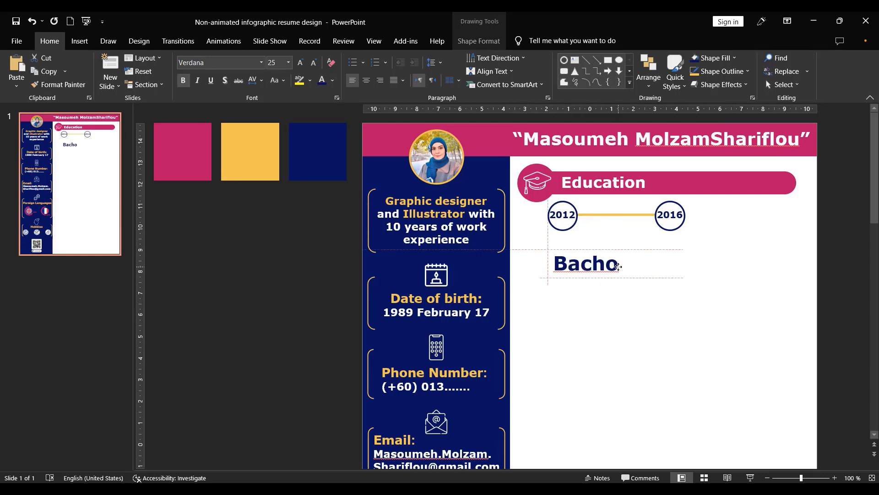
text(r Of)
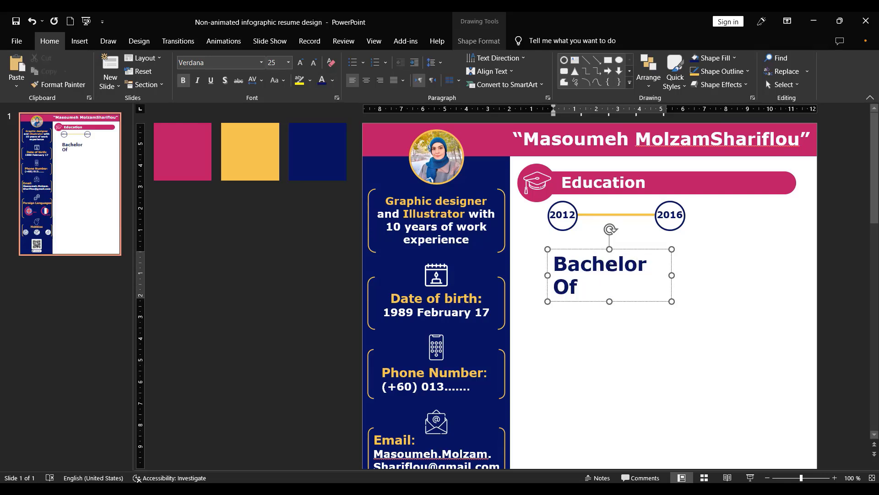
text( Arts)
- Reduce "Bachelor Of Arts" to font size 11 and fit its box just under the yellow line between the rings
triple_click(611, 265)
click(313, 62)
click(313, 62)
click(313, 63)
click(314, 63)
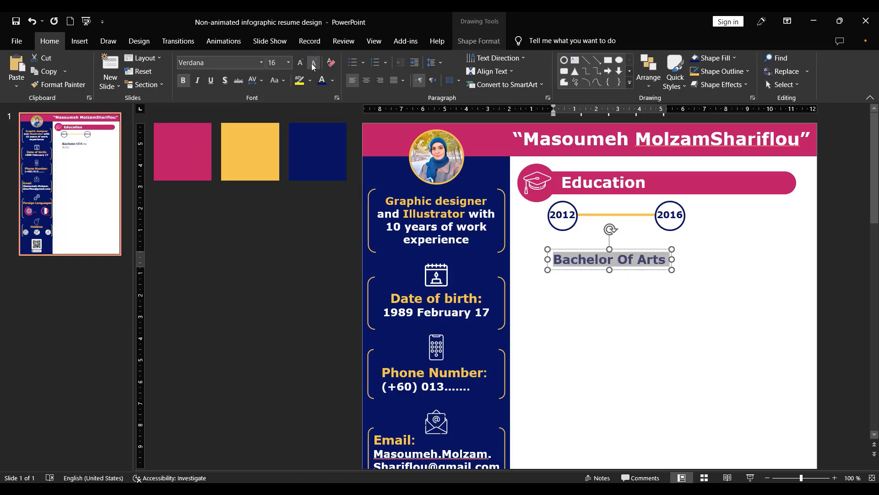
click(313, 63)
drag(671, 259, 662, 259)
drag(556, 268, 582, 249)
triple_click(609, 240)
click(314, 62)
click(313, 63)
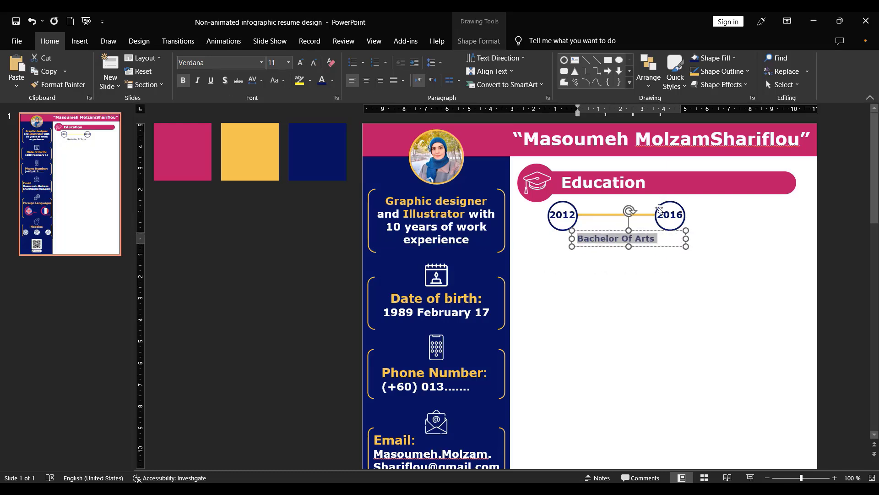
drag(676, 247, 676, 235)
- Duplicate the degree text below itself and change the copy to "Studying At X University"
ctrl+drag(620, 234, 617, 265)
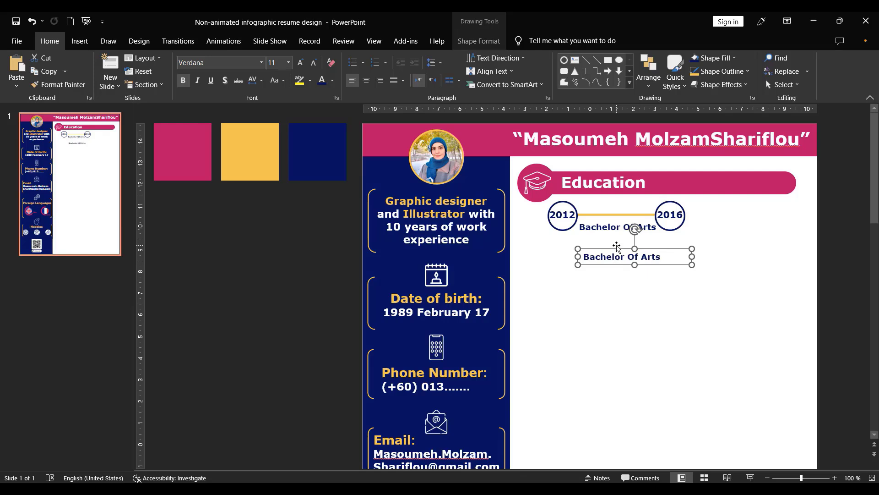
triple_click(609, 259)
text(Studying)
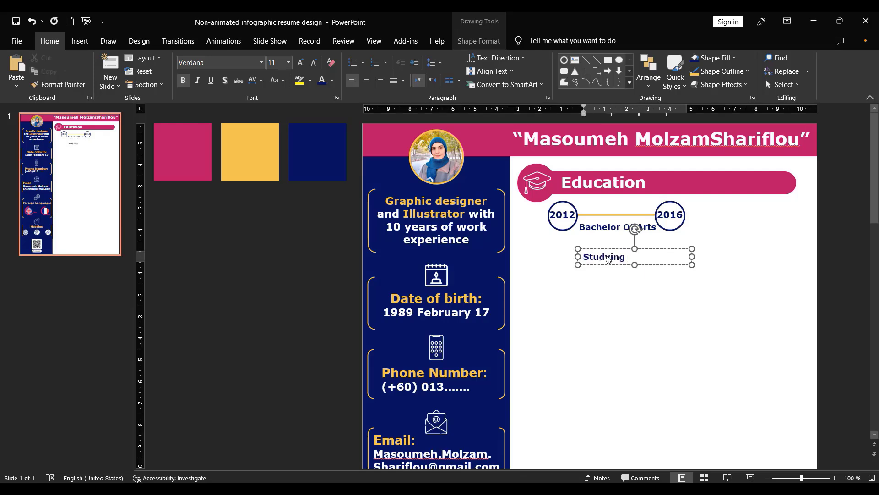
text( at X university)
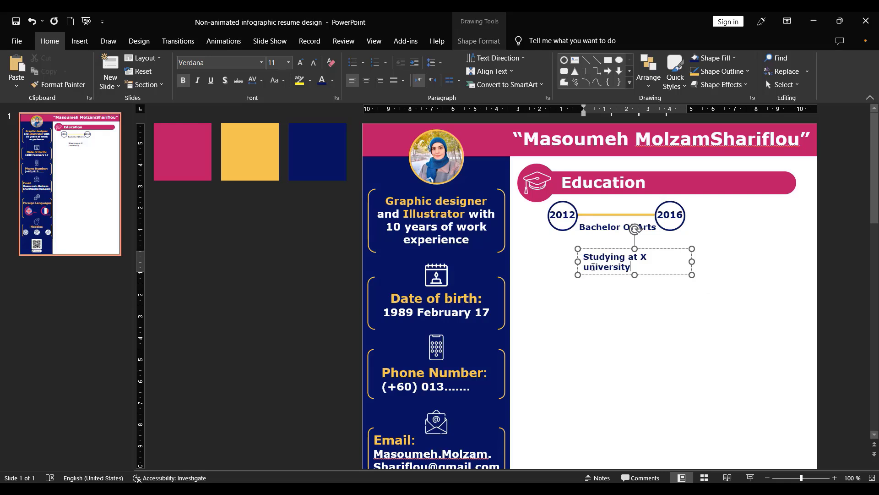
drag(634, 260, 589, 266)
text(At X U)
click(656, 275)
drag(659, 274, 654, 265)
- Apply hollow round bullets to the degree and university texts and line them up beneath the yellow line
click(609, 228)
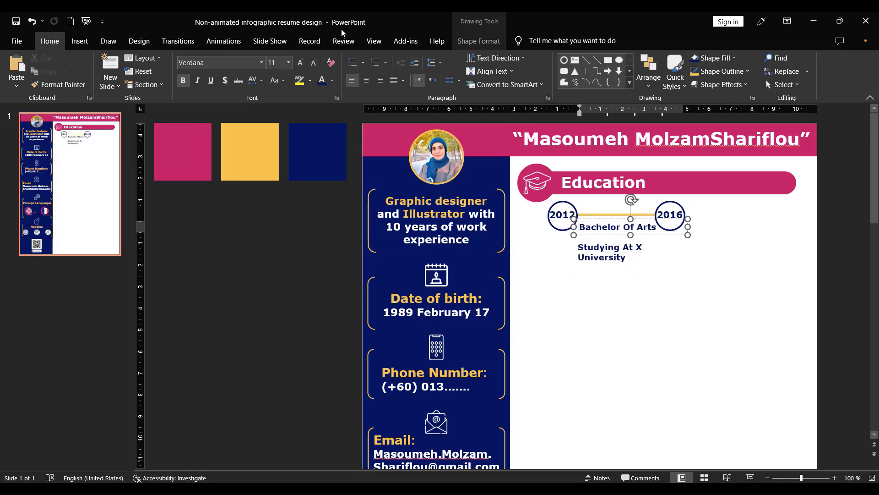
click(363, 63)
click(479, 104)
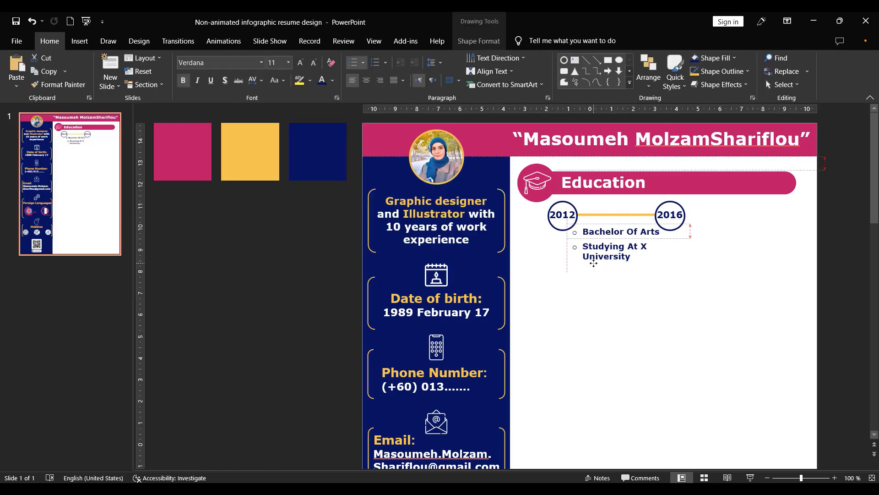
click(674, 303)
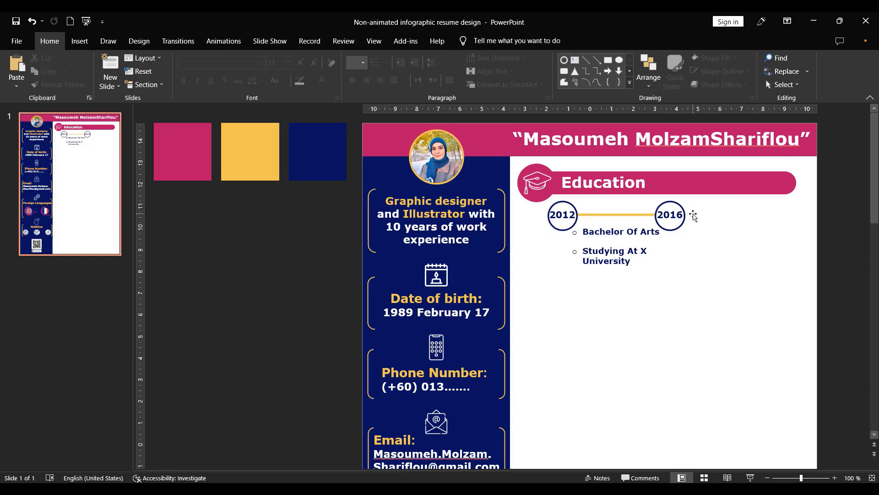
- Duplicate the yellow line and place the copy so it continues the timeline to the right of the 2016 ring
click(653, 223)
click(626, 276)
click(609, 214)
key(ctrl+d)
drag(639, 224, 739, 215)
click(594, 231)
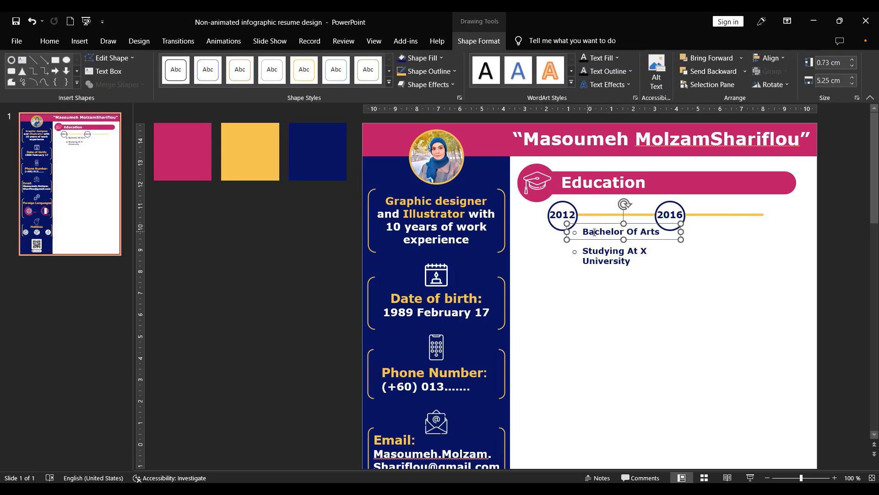
- Duplicate the 2012 and 2016 rings below the timeline and change the copies' years to 2018 and 2020
click(568, 225)
shift+click(676, 231)
key(ctrl+d)
drag(670, 236, 745, 294)
double_click(639, 294)
text(201820)
- Shorten the yellow line after the 2016 ring and place the 2018 ring at its end
click(708, 215)
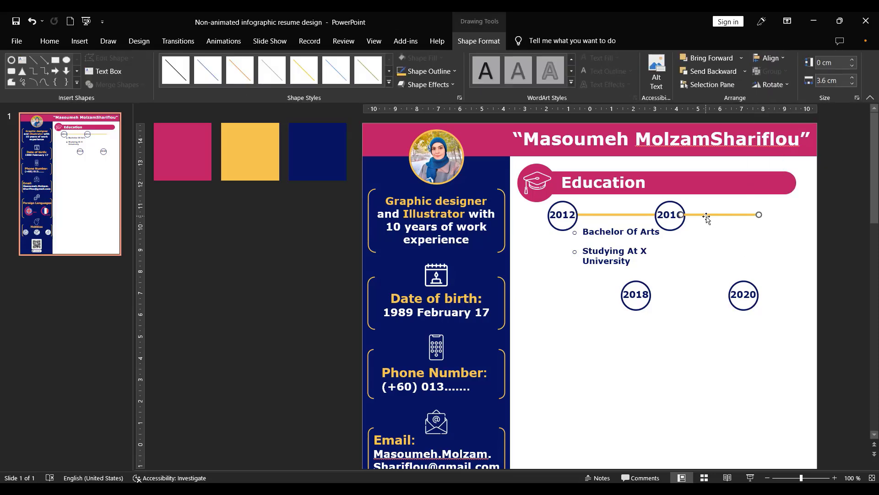
click(853, 84)
drag(632, 304, 730, 226)
- Duplicate the first yellow line, place the copy after the 2018 ring and put the 2020 ring at its far end
click(630, 215)
key(ctrl+d)
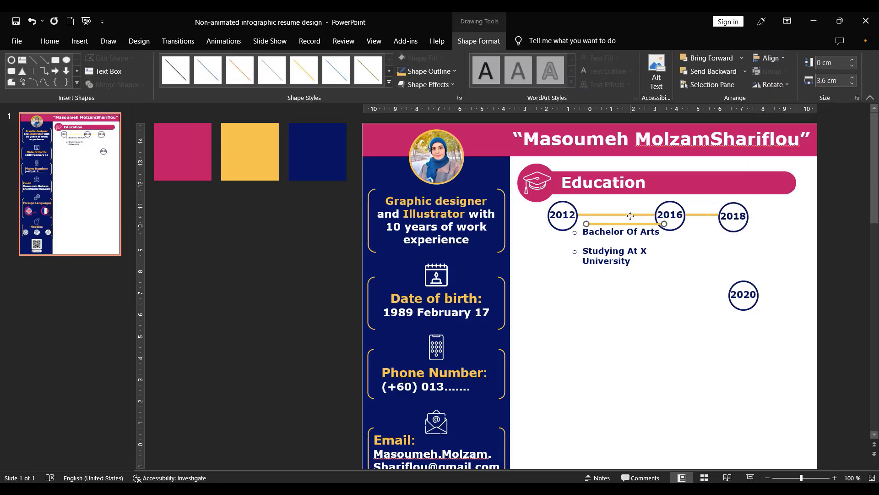
drag(630, 224, 741, 248)
drag(774, 250, 767, 215)
drag(747, 308, 805, 228)
- Shorten the line between 2016 and 2018 further and shift the 2018 ring, last line and 2020 ring left to close the gaps
click(705, 214)
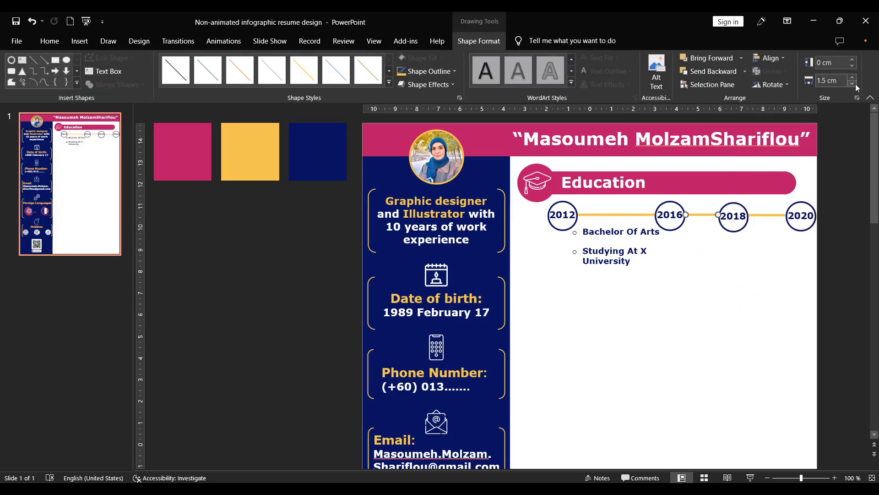
click(853, 84)
click(727, 230)
drag(727, 231, 715, 231)
drag(768, 215, 794, 228)
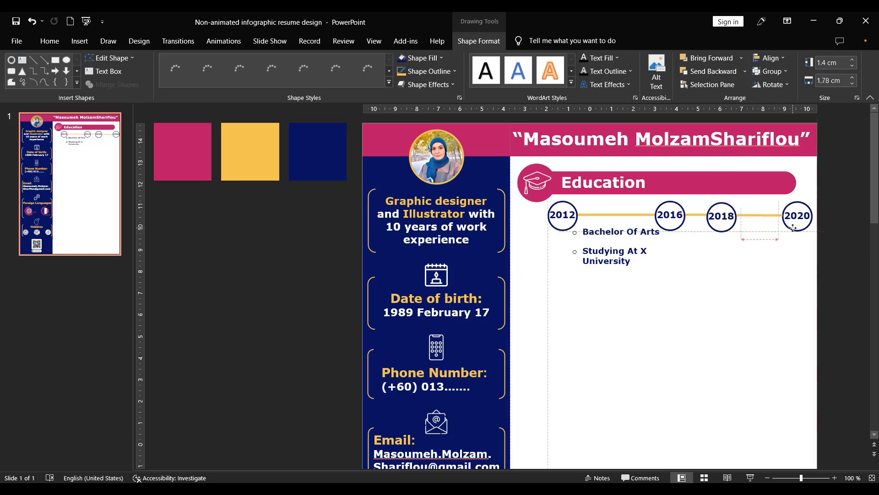
right_click(794, 227)
click(717, 343)
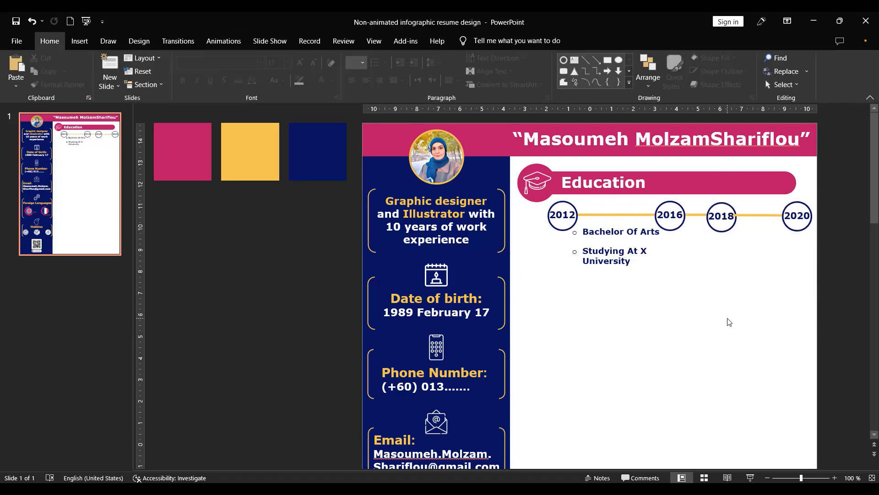
- Move the entire Education timeline with its bulleted texts slightly left and down beneath the heading
drag(544, 320, 858, 180)
drag(553, 232, 541, 236)
click(594, 236)
click(595, 244)
key(ctrl+d)
key(Delete)
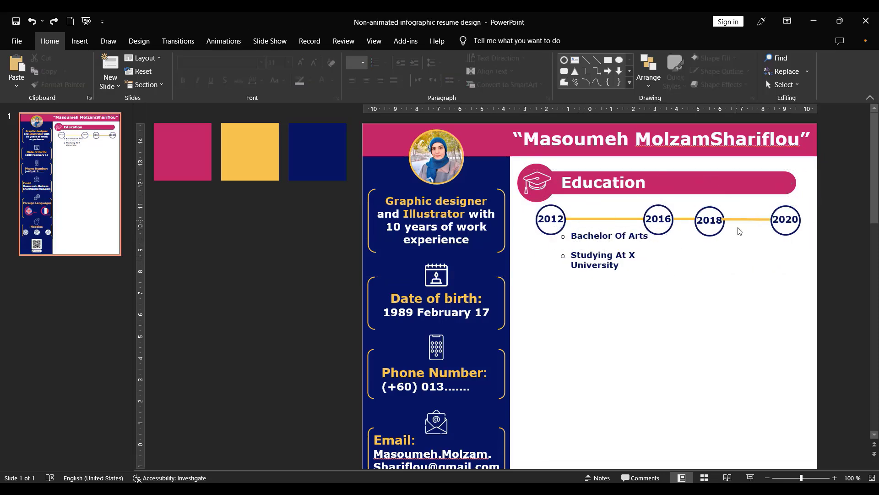
- Align the three yellow connecting lines to one another along their horizontal middle
right_click(735, 230)
click(732, 232)
click(738, 219)
click(744, 278)
click(605, 219)
shift+click(684, 219)
shift+click(746, 219)
click(774, 58)
click(783, 130)
click(609, 236)
- Align the 2012, 2016, 2018 and 2020 rings to one another along their horizontal middle
click(553, 209)
shift+click(658, 208)
shift+click(714, 207)
shift+click(786, 208)
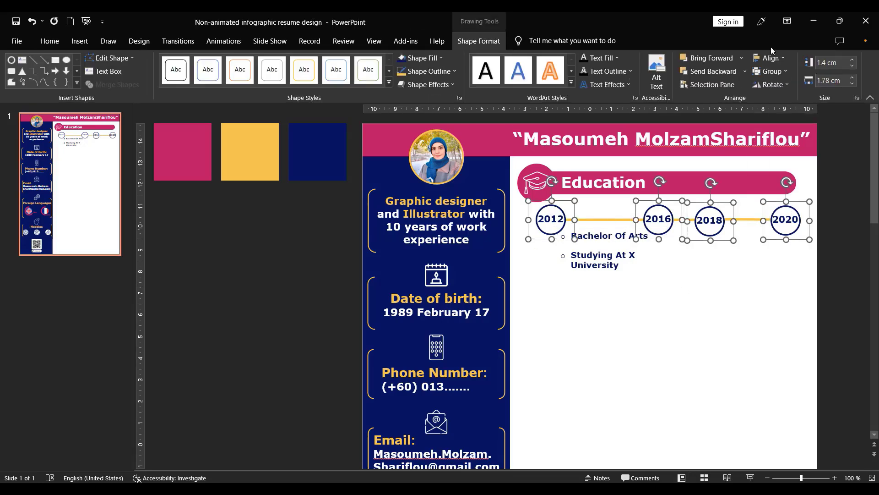
click(772, 58)
click(783, 131)
click(687, 287)
- Adjust the length of the yellow line between the 2018 and 2020 rings
click(748, 219)
click(852, 77)
click(728, 280)
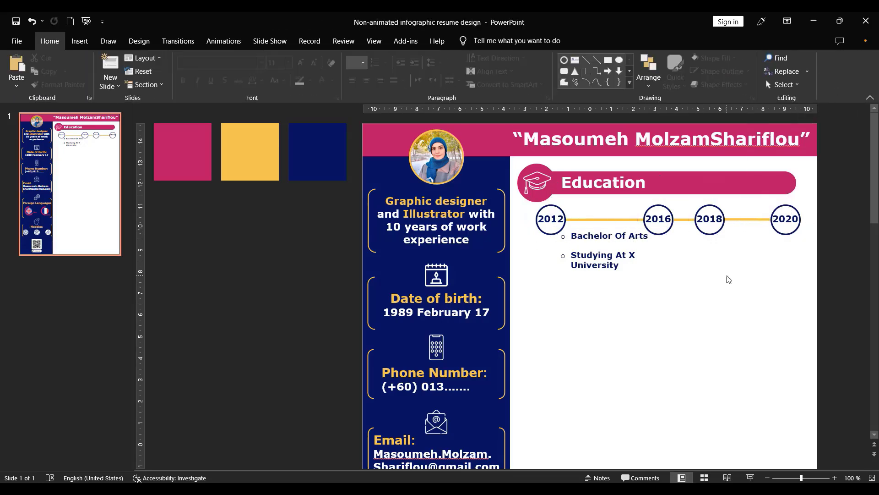
- Duplicate the degree and university texts and place the copies beneath the line between 2018 and 2020
click(590, 236)
shift+click(604, 263)
drag(624, 273, 774, 280)
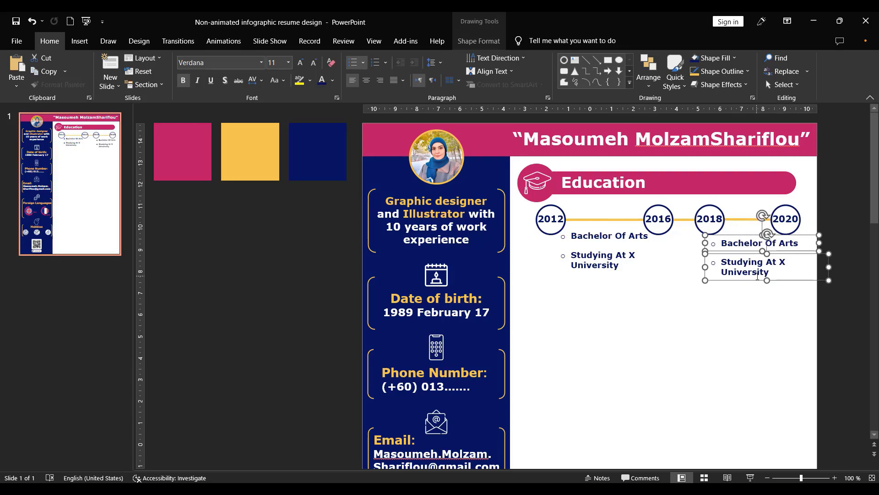
- Change the copied texts to "Master Of Fine Arts" and "Studying At Y University" and nudge them slightly up
triple_click(736, 246)
text(Master Of Fine Arts)
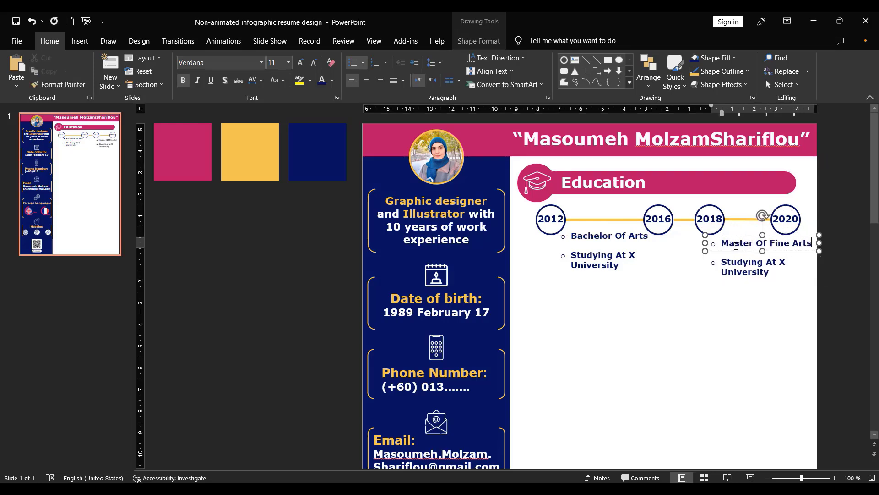
double_click(782, 262)
text(Y)
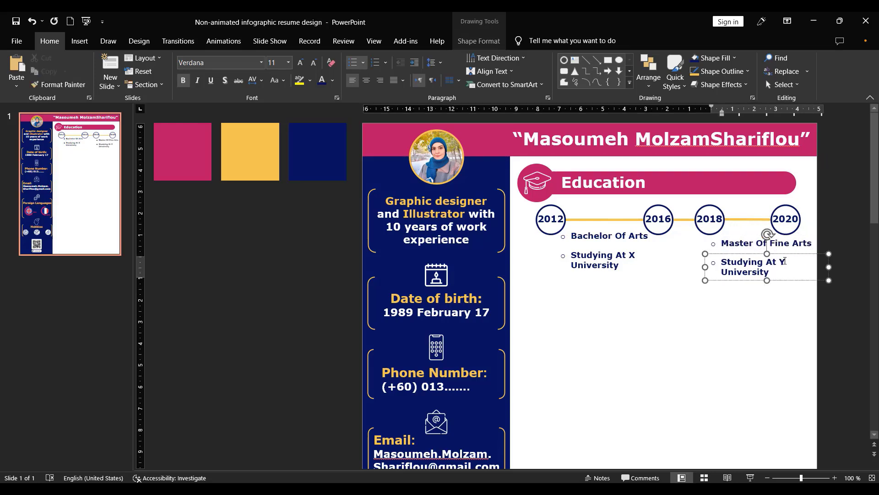
drag(843, 297, 689, 231)
click(479, 41)
click(787, 287)
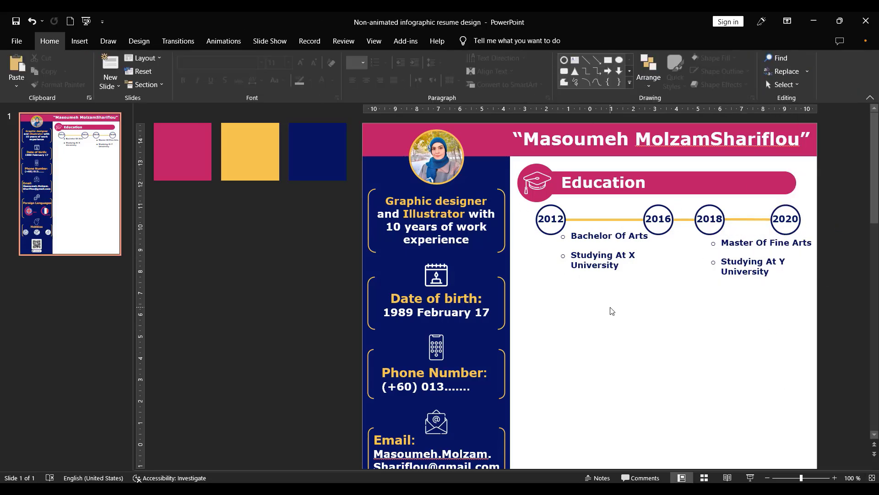
drag(848, 158, 518, 351)
click(580, 328)
drag(847, 172, 527, 347)
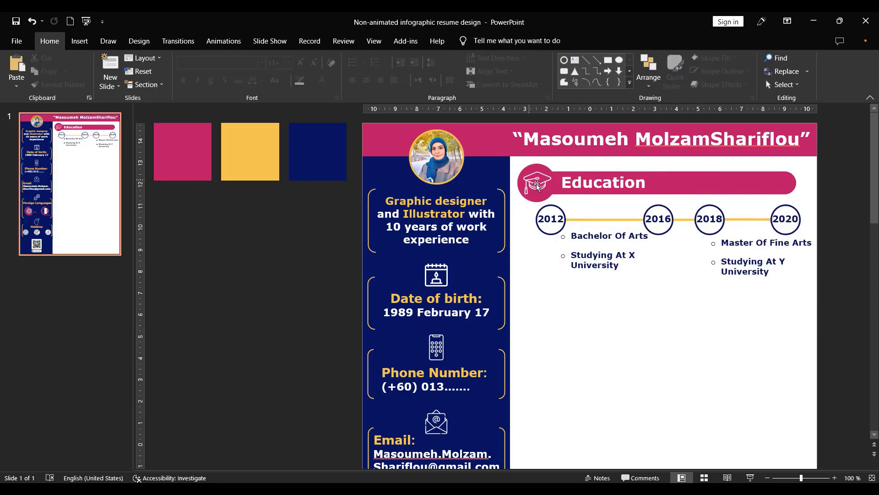